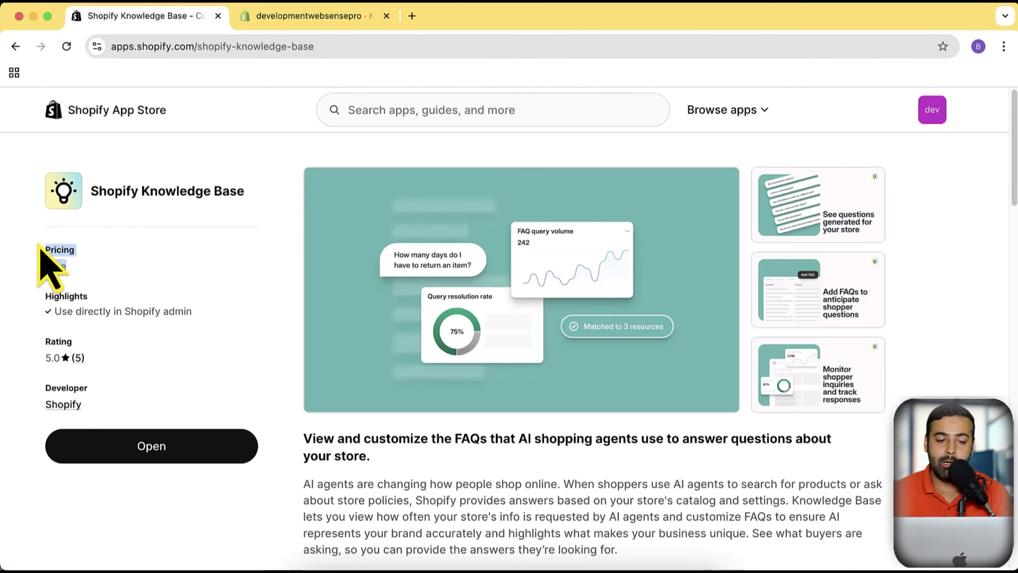
{"action": "left_click", "coordinate": [132, 284]}
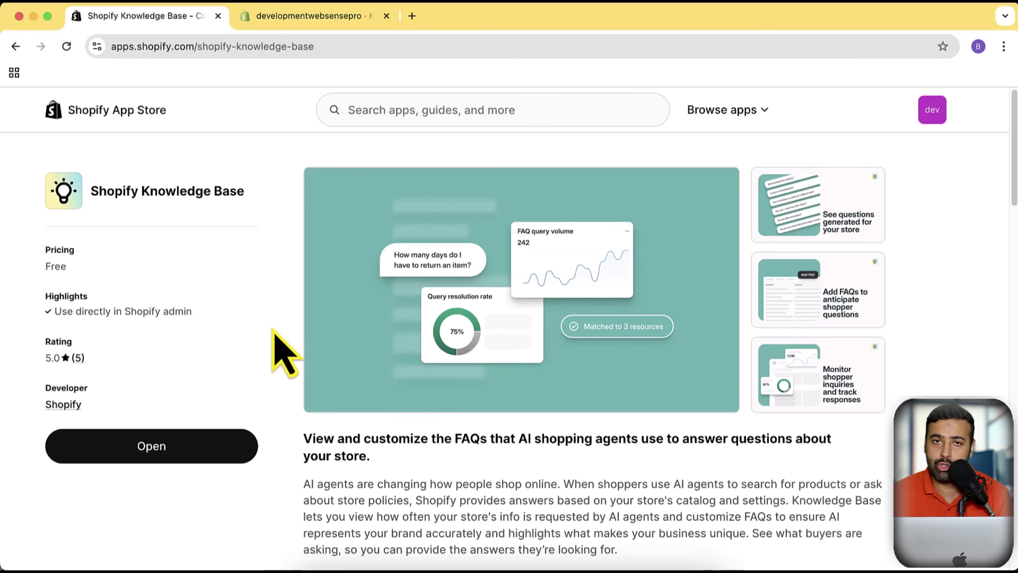
{"action": "left_click", "coordinate": [340, 375]}
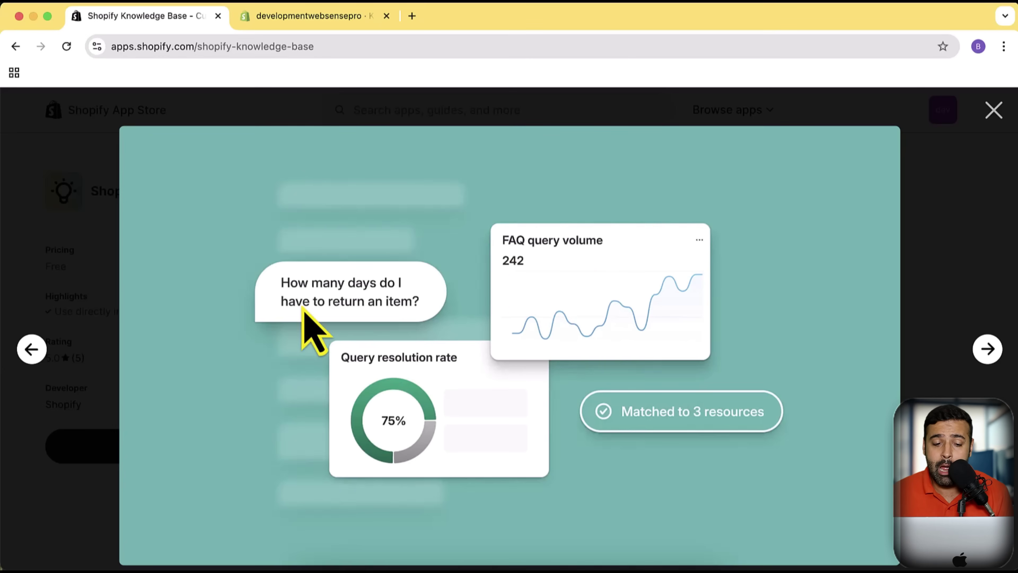
{"action": "left_click", "coordinate": [994, 109]}
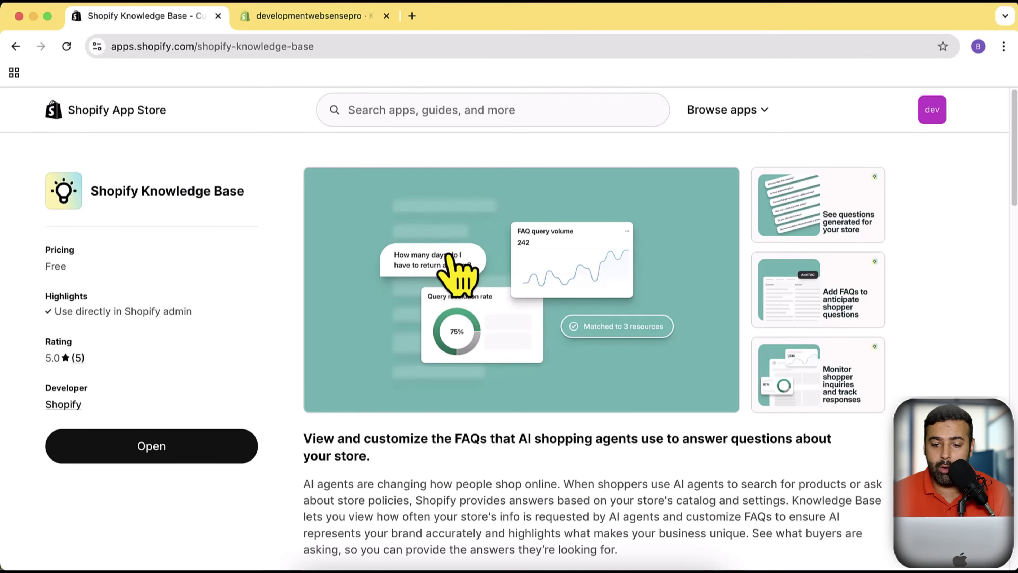
{"action": "left_click", "coordinate": [841, 228]}
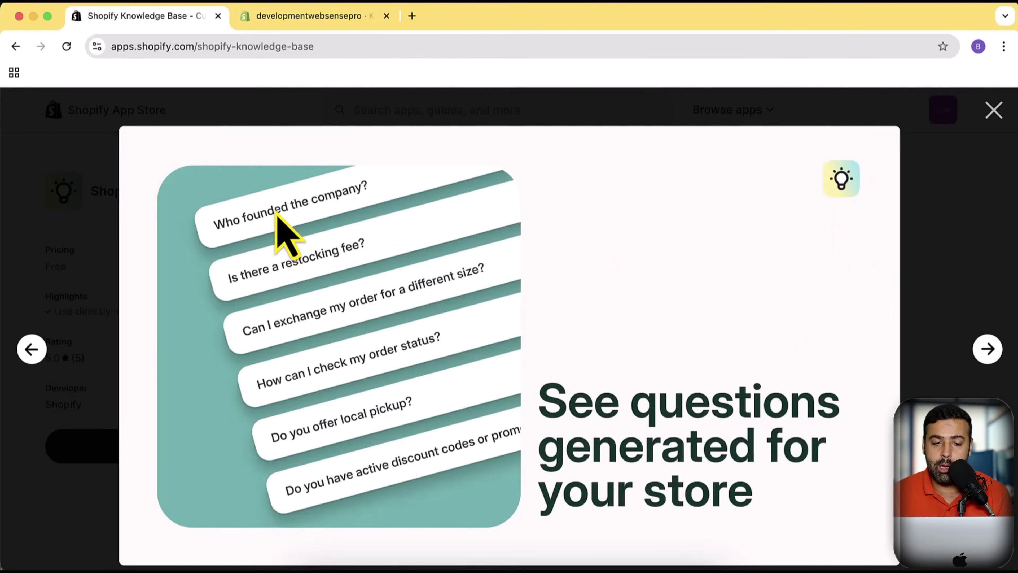
{"action": "left_click", "coordinate": [994, 109]}
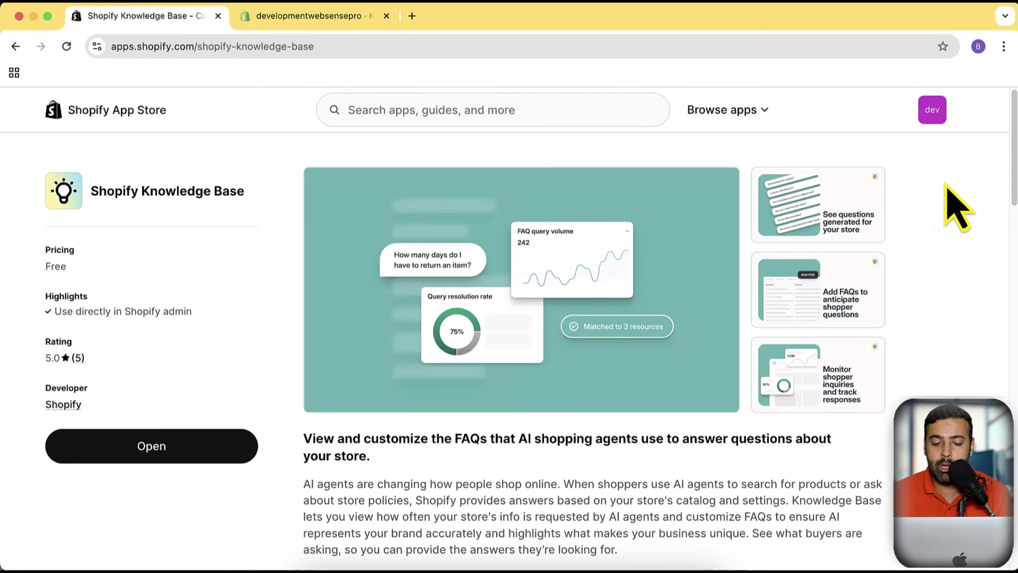
{"action": "scroll", "coordinate": [922, 229], "scroll_direction": "down", "scroll_amount": 3}
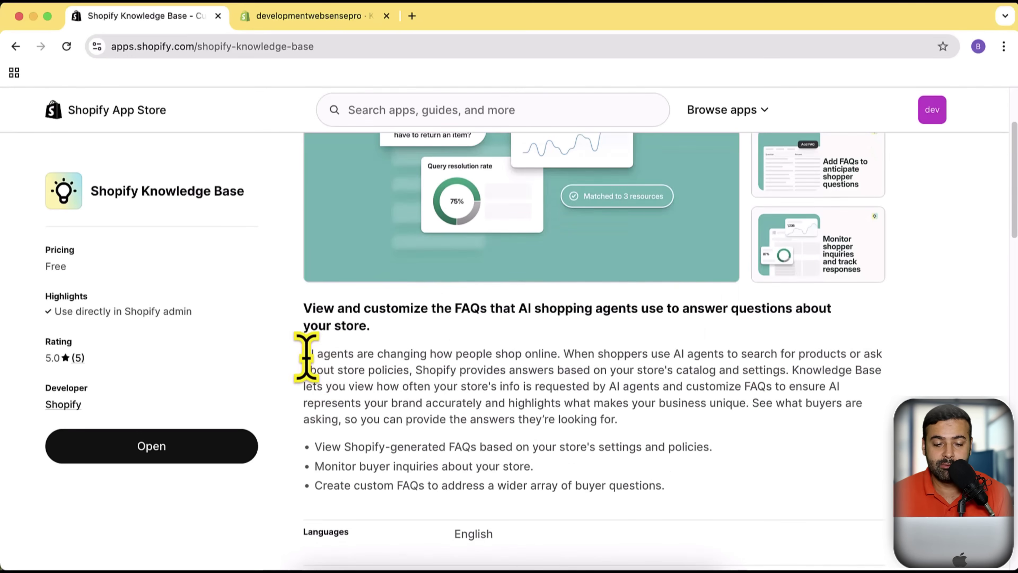
{"action": "left_click_drag", "start_coordinate": [305, 353], "coordinate": [355, 354]}
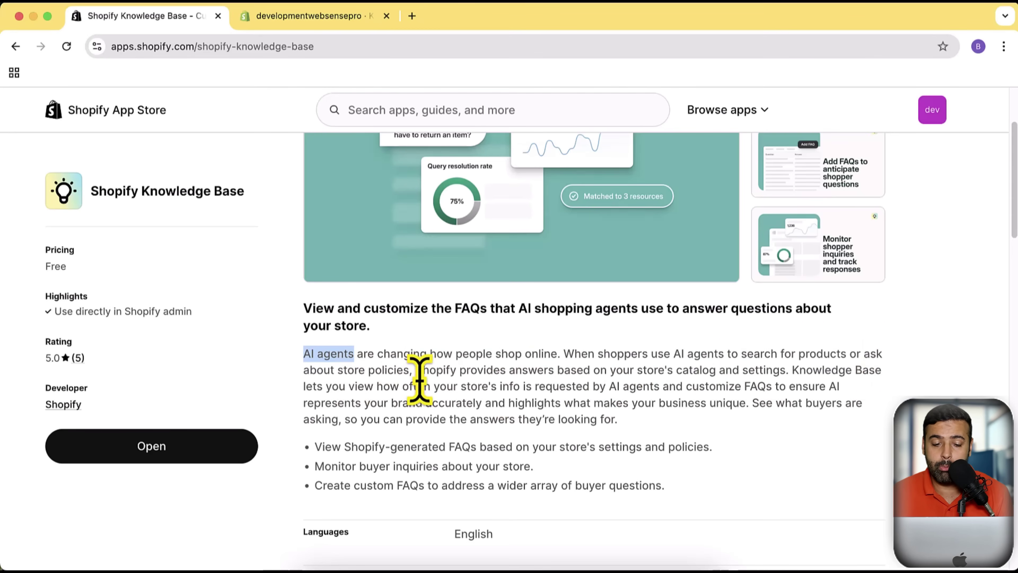
{"action": "left_click_drag", "start_coordinate": [415, 370], "coordinate": [358, 402]}
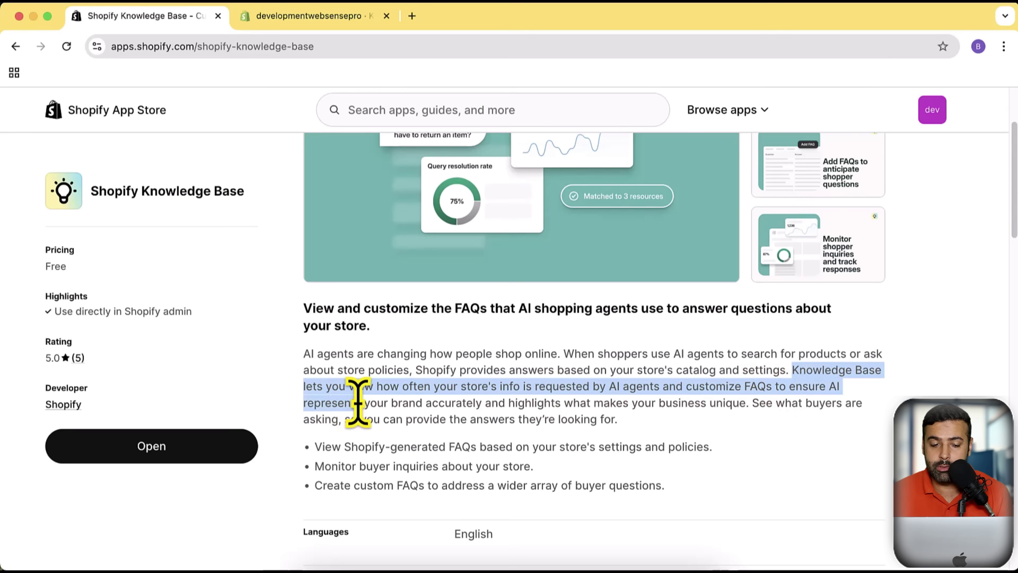
{"action": "left_click", "coordinate": [519, 404]}
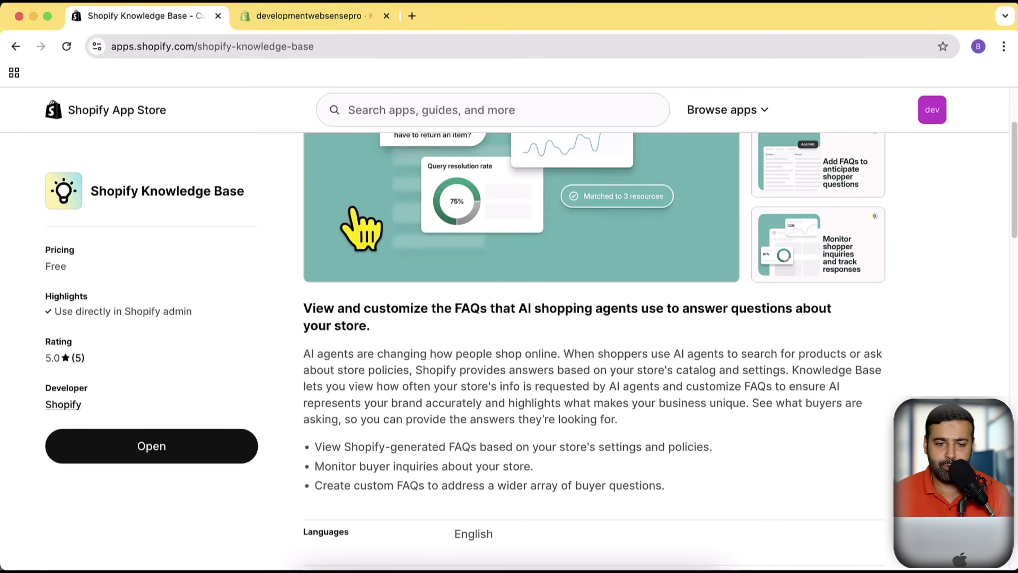
Return to the admin Knowledge Base overview and read the 'Develop your store's own assistant' card.
{"action": "left_click", "coordinate": [304, 18]}
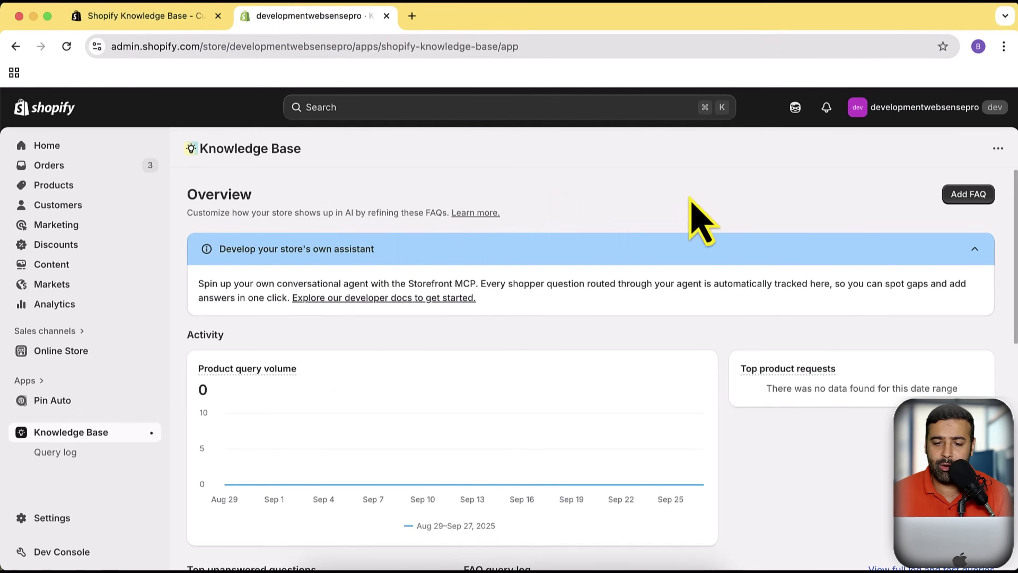
{"action": "scroll", "coordinate": [700, 200], "scroll_direction": "down", "scroll_amount": 3}
{"action": "scroll", "coordinate": [348, 277], "scroll_direction": "up", "scroll_amount": 3}
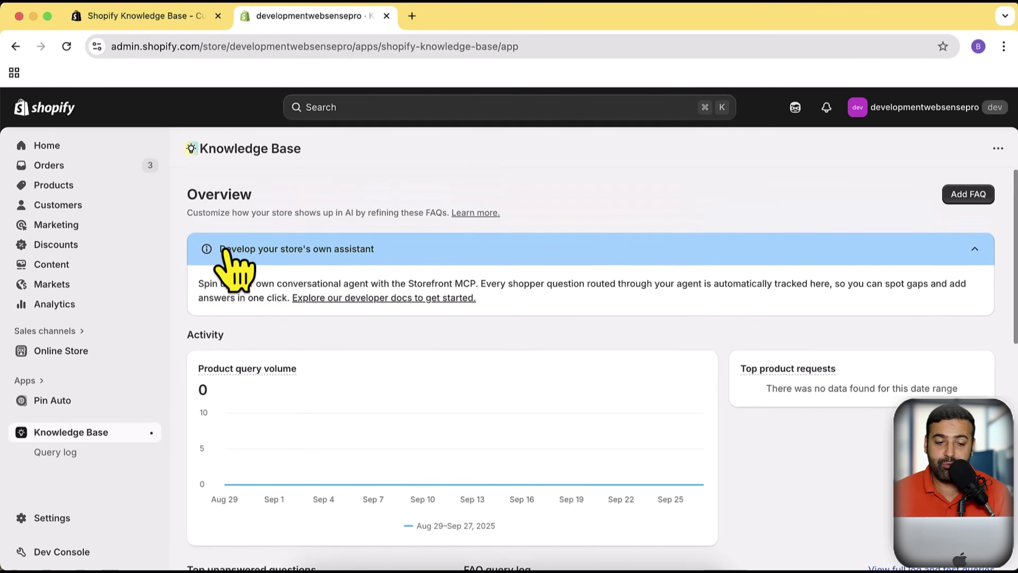
{"action": "left_click_drag", "start_coordinate": [536, 305], "coordinate": [188, 283]}
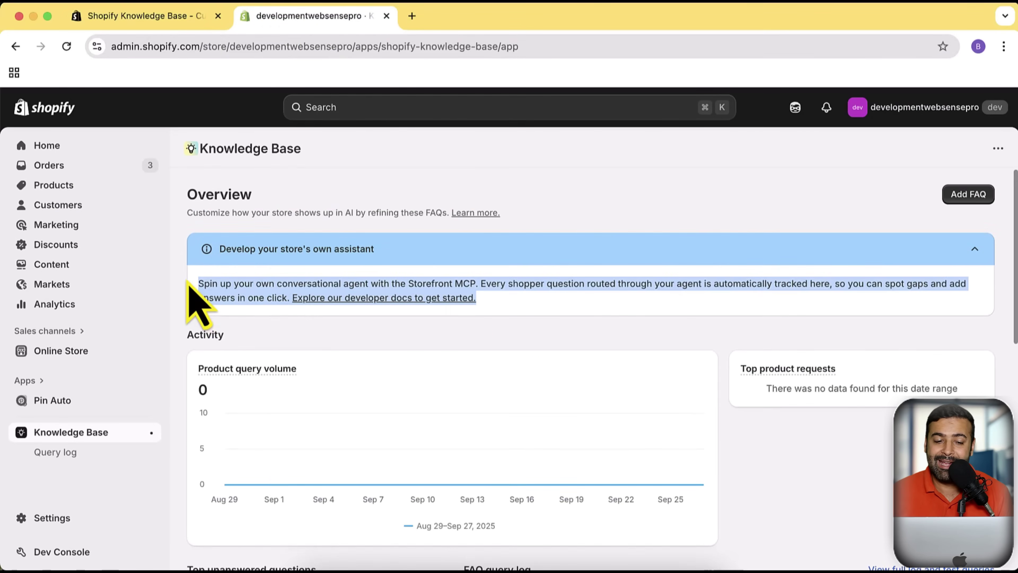
{"action": "left_click", "coordinate": [576, 307]}
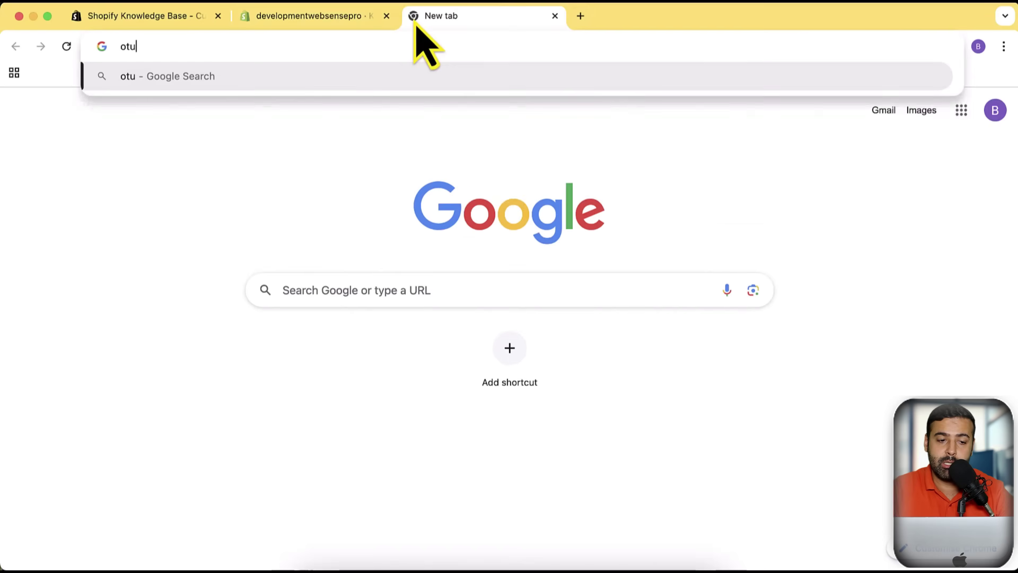
Go to the WebSensePro YouTube channel from the address bar.
{"action": "key", "text": "BackSpace"}
{"action": "key", "text": "BackSpace"}
{"action": "key", "text": "BackSpace"}
{"action": "type", "text": "tyo"}
{"action": "key", "text": "BackSpace"}
{"action": "key", "text": "BackSpace"}
{"action": "key", "text": "BackSpace"}
{"action": "type", "text": "youtub"}
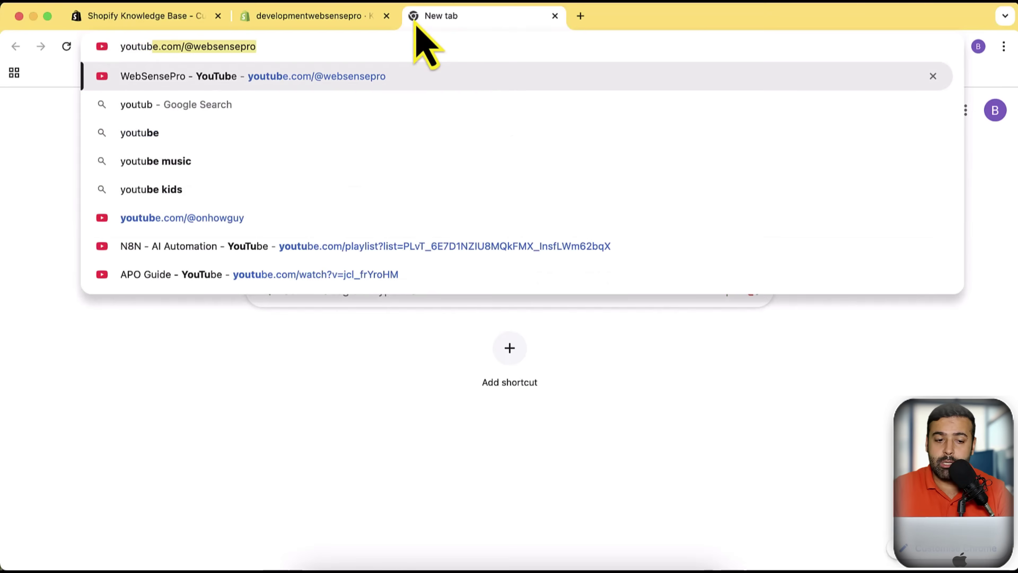
{"action": "key", "text": "Return"}
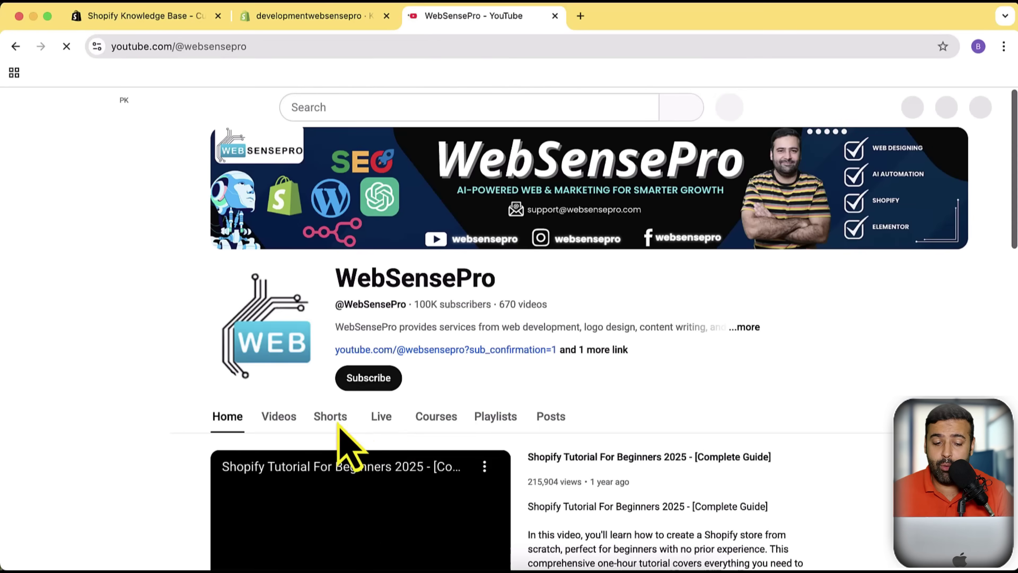
Browse the channel's uploaded videos, then its playlists.
{"action": "left_click", "coordinate": [278, 416]}
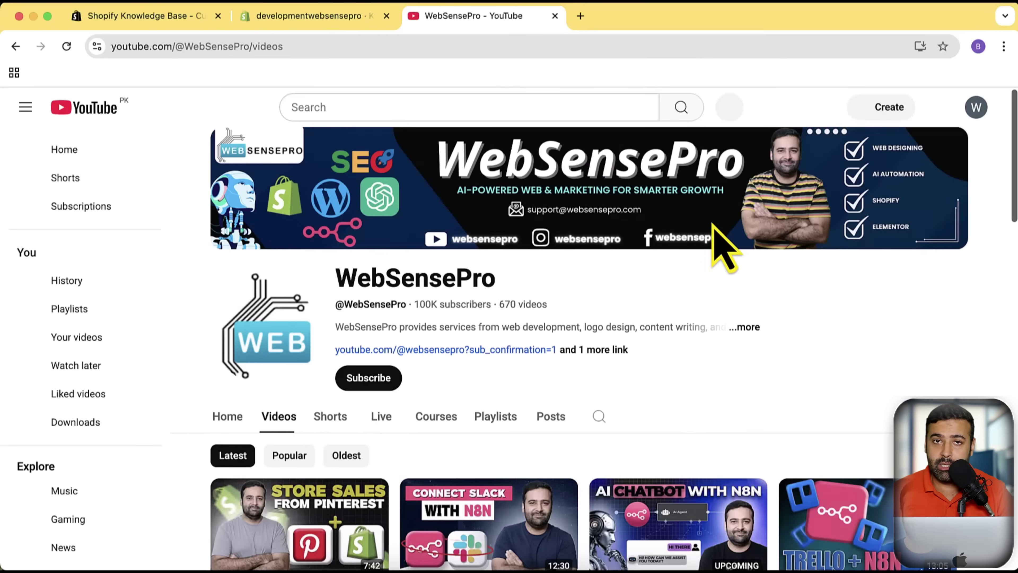
{"action": "scroll", "coordinate": [750, 200], "scroll_direction": "down", "scroll_amount": 6}
{"action": "scroll", "coordinate": [479, 283], "scroll_direction": "up", "scroll_amount": 3}
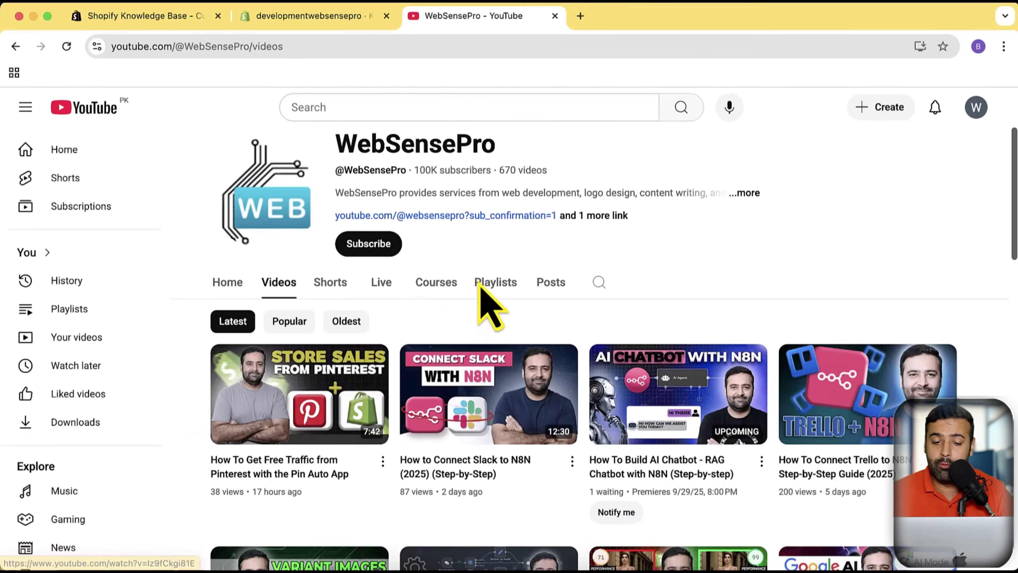
{"action": "left_click", "coordinate": [479, 283]}
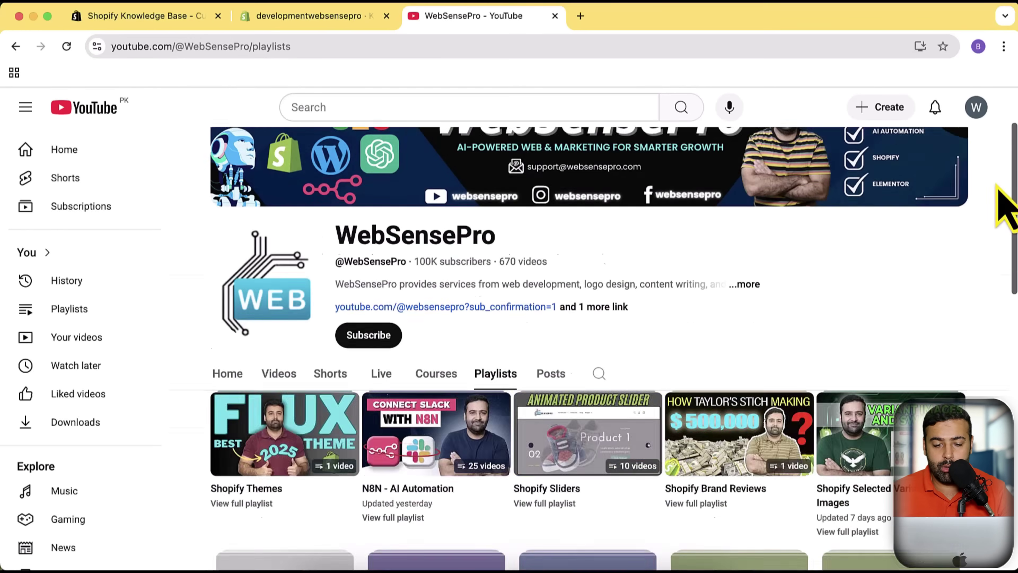
{"action": "scroll", "coordinate": [1004, 206], "scroll_direction": "down", "scroll_amount": 5}
{"action": "scroll", "coordinate": [1004, 207], "scroll_direction": "down", "scroll_amount": 8}
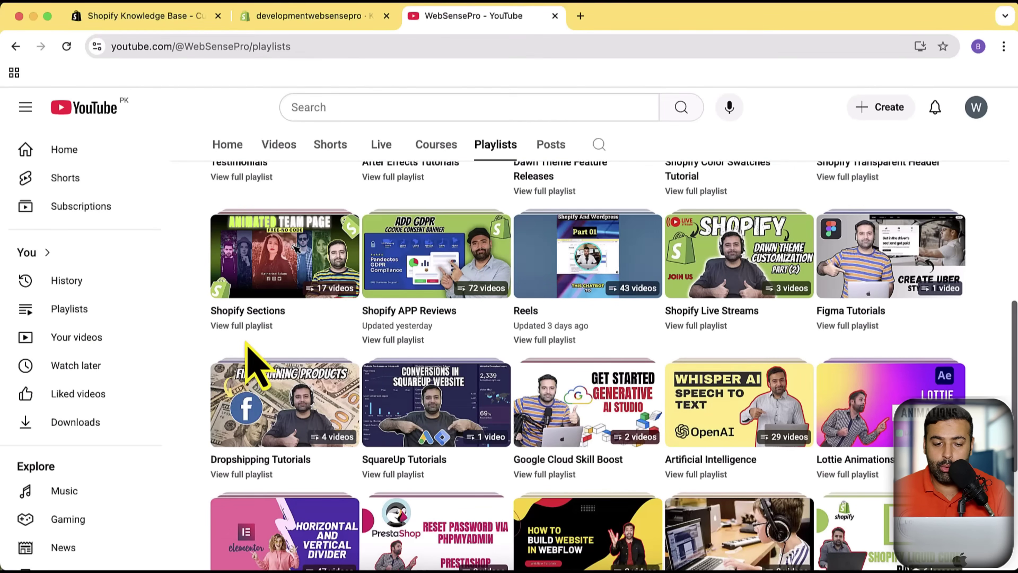
Open the full Shopify Sections playlist and look through its 17 videos.
{"action": "left_click", "coordinate": [240, 326]}
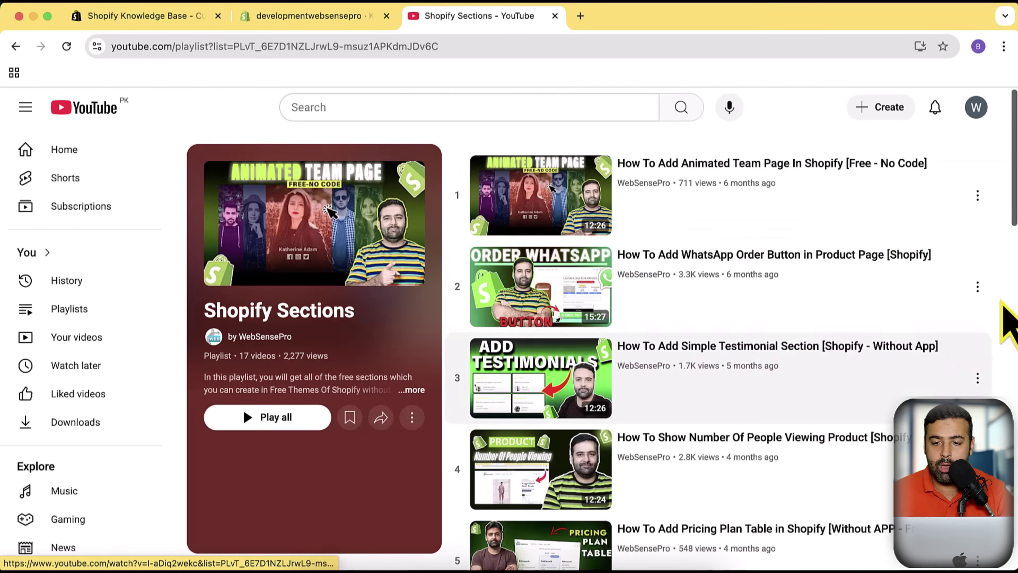
{"action": "scroll", "coordinate": [994, 216], "scroll_direction": "down", "scroll_amount": 4}
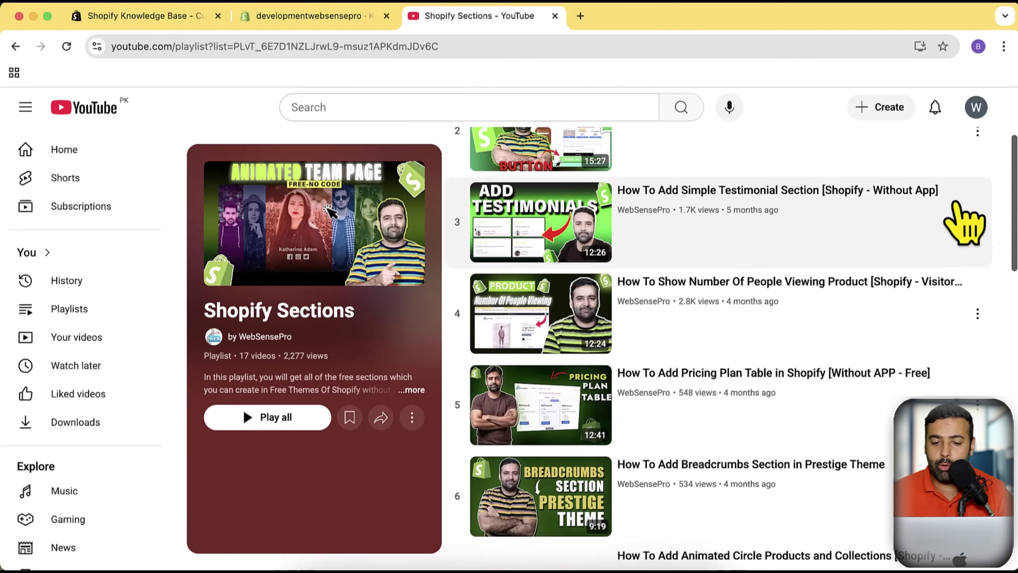
{"action": "scroll", "coordinate": [956, 241], "scroll_direction": "down", "scroll_amount": 12}
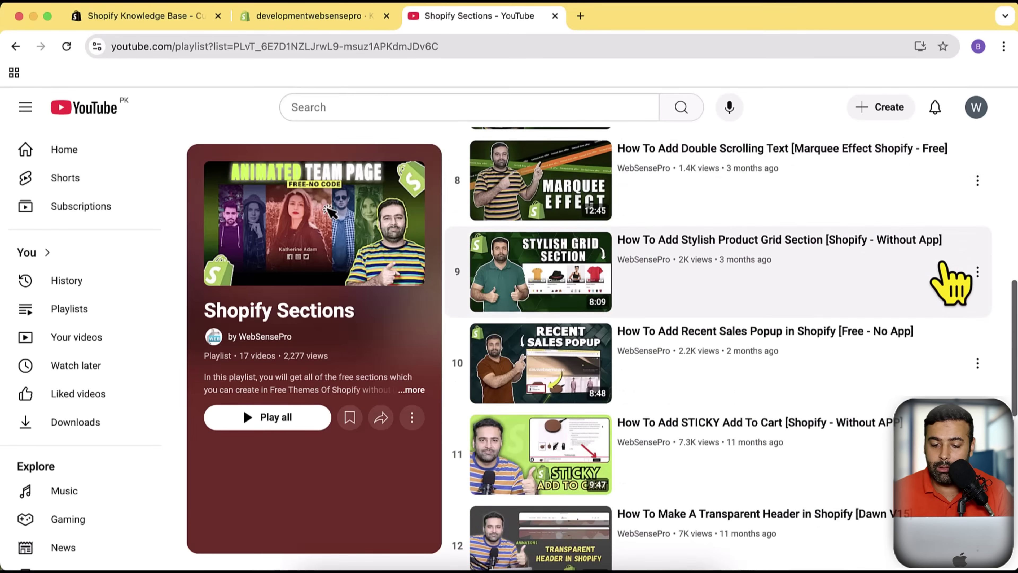
{"action": "scroll", "coordinate": [922, 297], "scroll_direction": "down", "scroll_amount": 3}
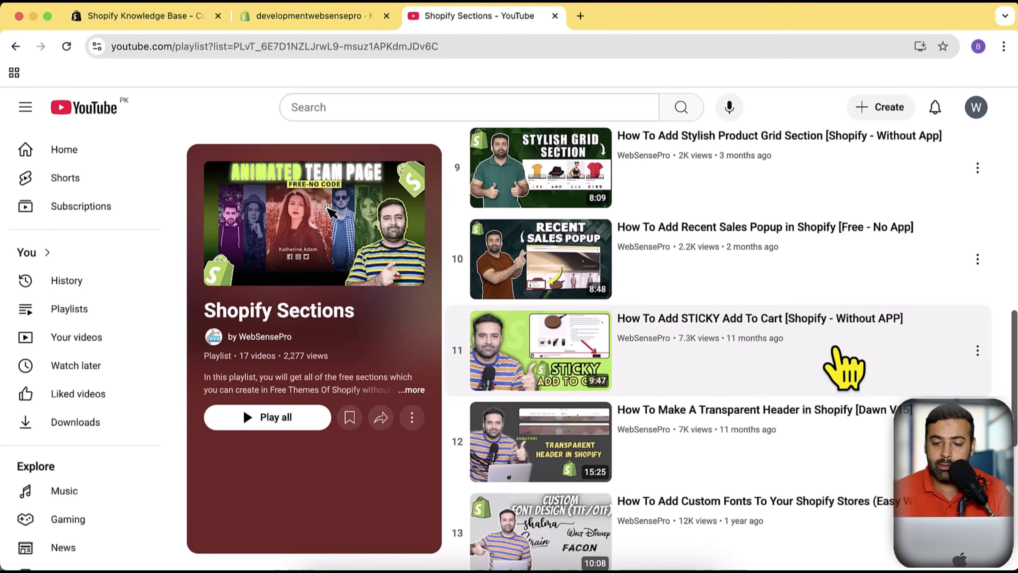
{"action": "scroll", "coordinate": [838, 353], "scroll_direction": "up", "scroll_amount": 1}
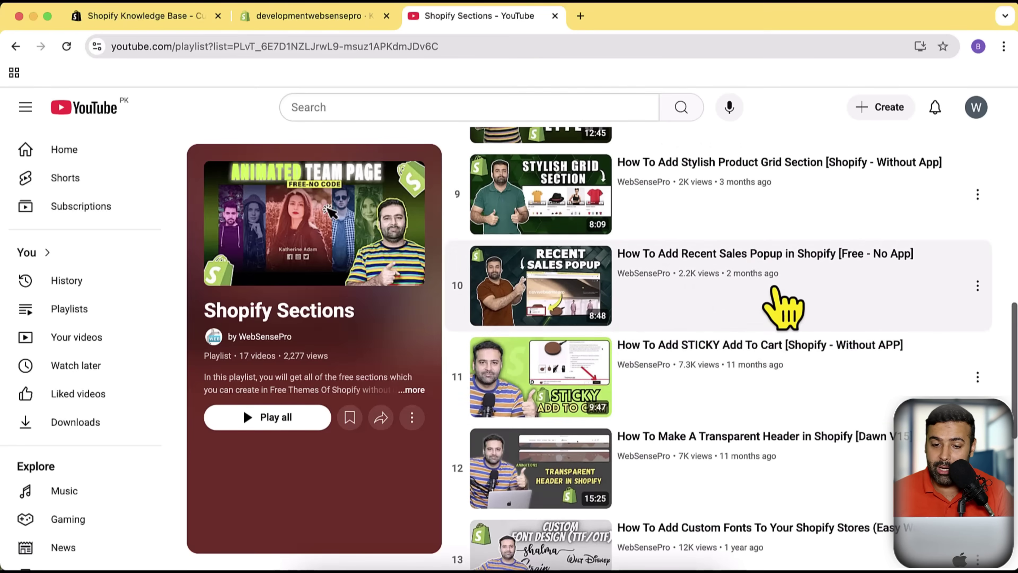
{"action": "scroll", "coordinate": [774, 287], "scroll_direction": "up", "scroll_amount": 5}
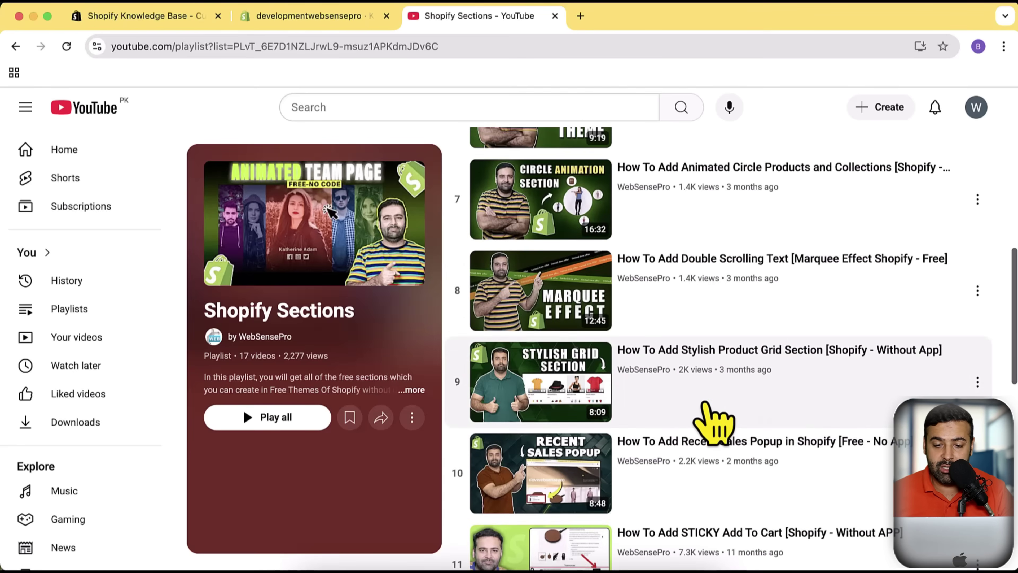
{"action": "scroll", "coordinate": [706, 404], "scroll_direction": "up", "scroll_amount": 5}
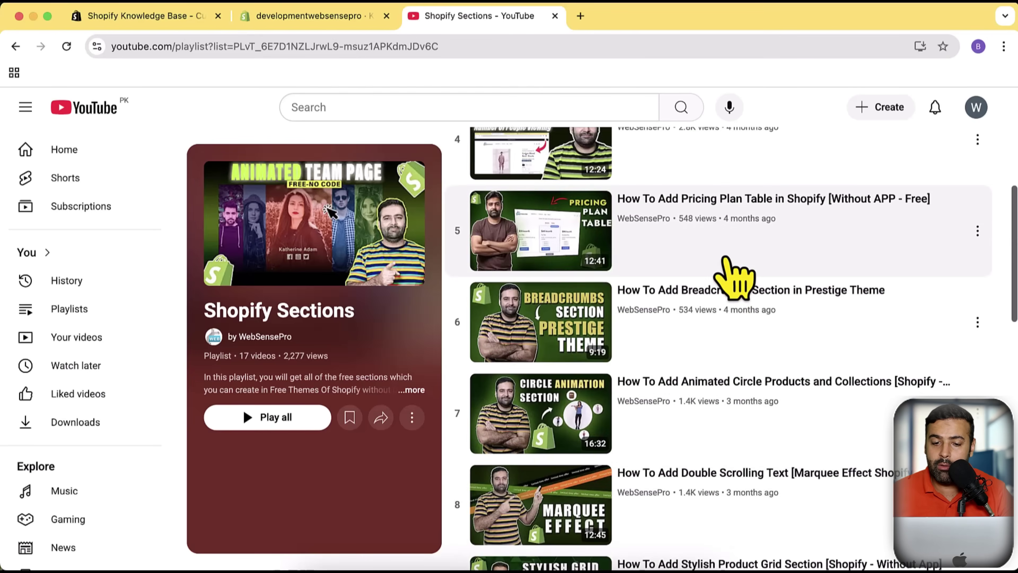
{"action": "scroll", "coordinate": [727, 259], "scroll_direction": "up", "scroll_amount": 8}
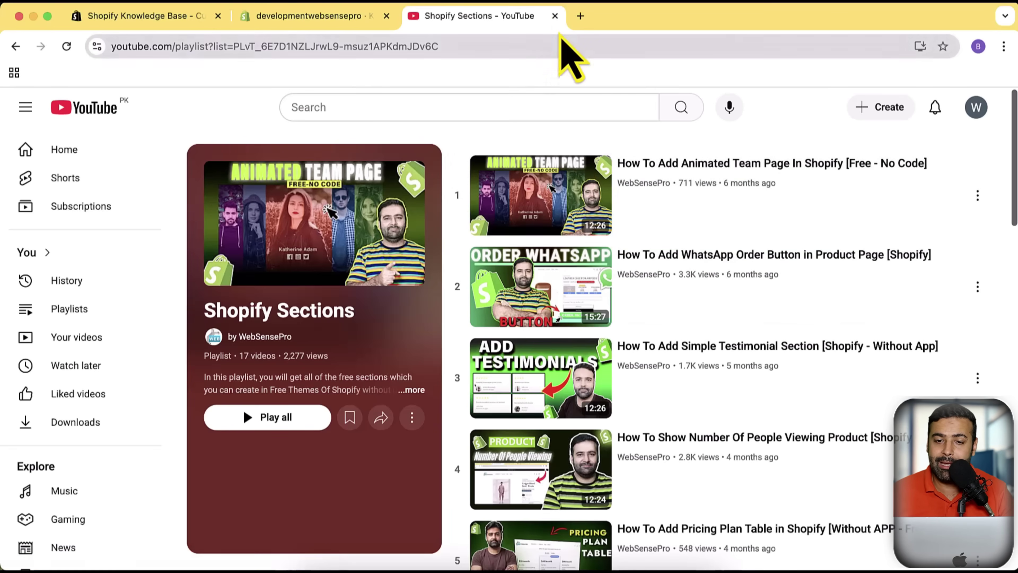
Search for 'big bulk discount' in a new browser tab.
{"action": "left_click", "coordinate": [579, 17]}
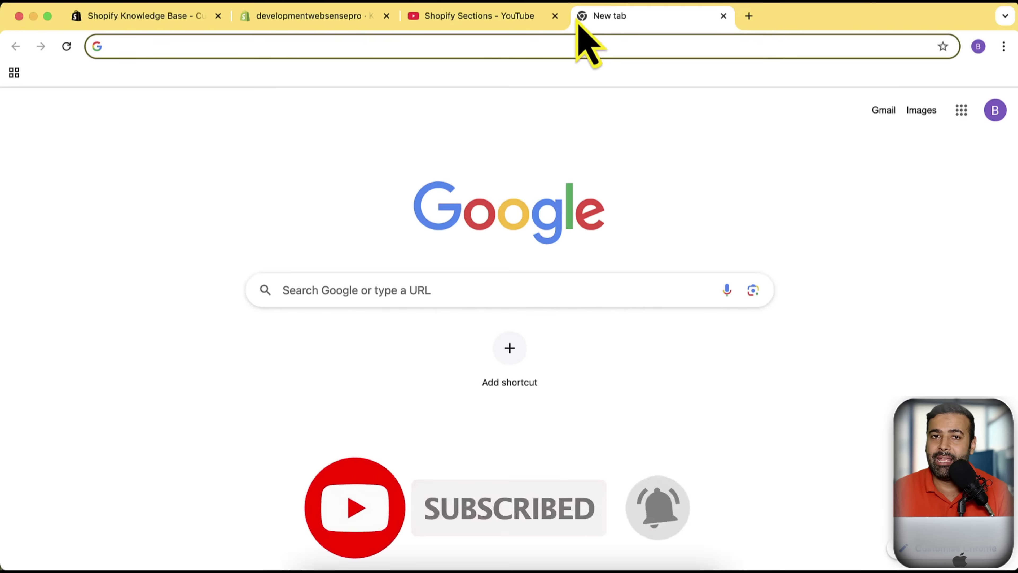
{"action": "type", "text": "big bu"}
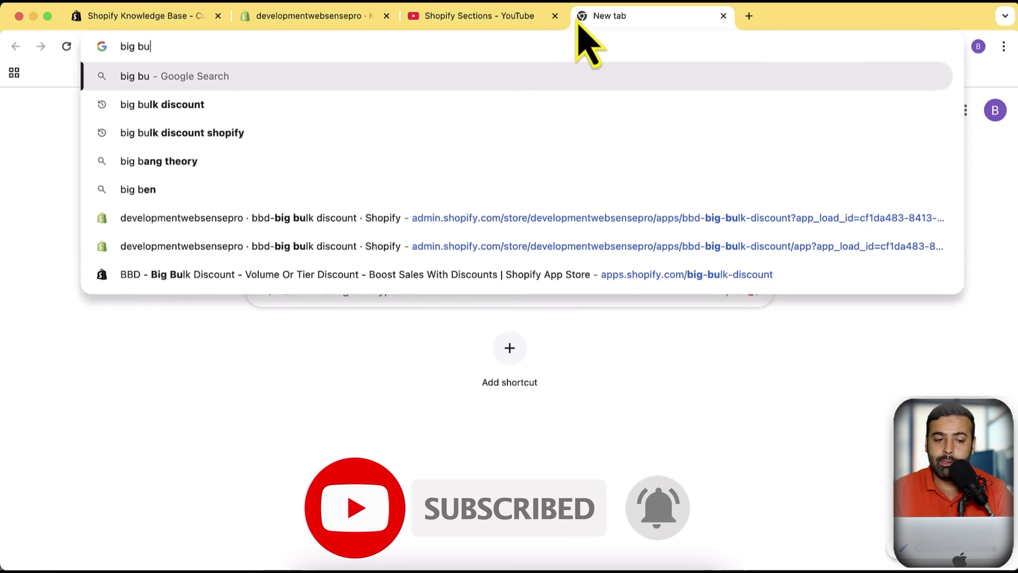
{"action": "key", "text": "Down"}
{"action": "key", "text": "Down"}
{"action": "key", "text": "Return"}
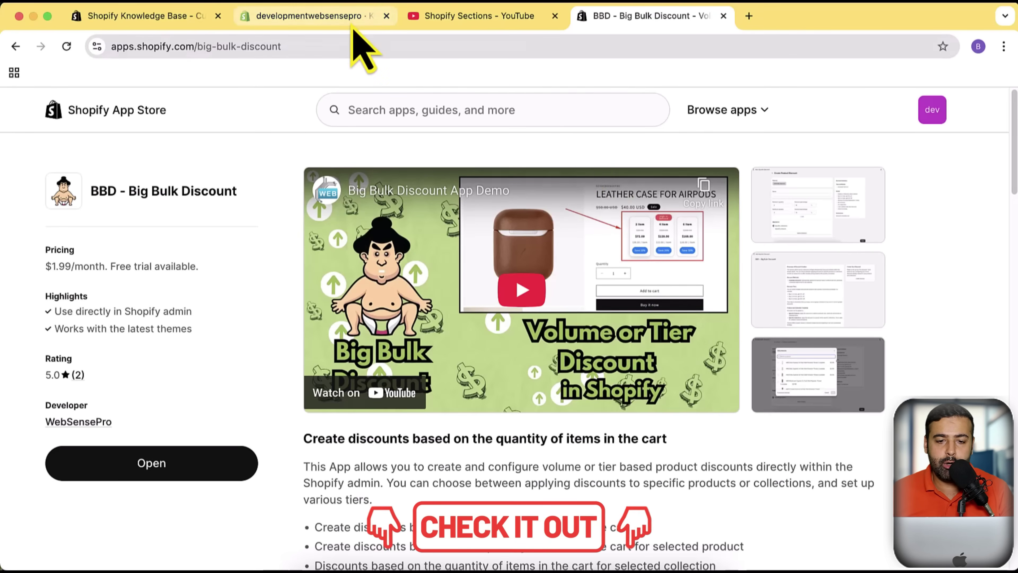
{"action": "left_click", "coordinate": [312, 16]}
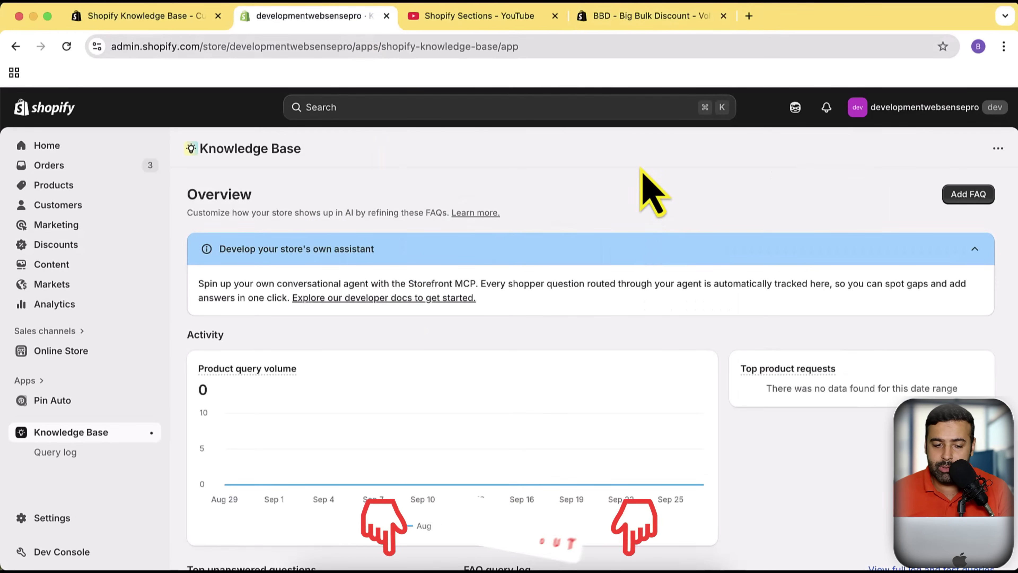
{"action": "scroll", "coordinate": [737, 310], "scroll_direction": "down", "scroll_amount": 2}
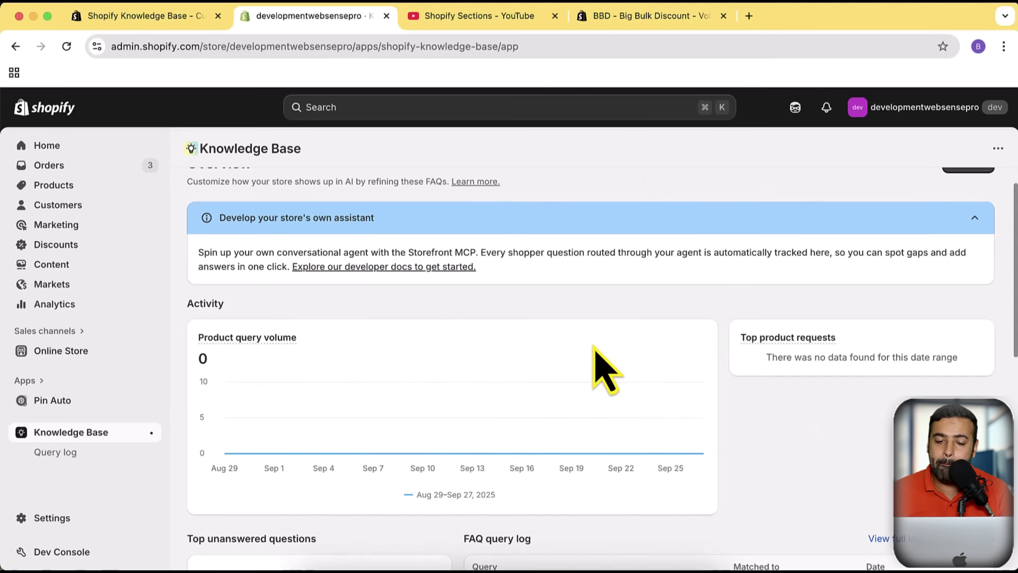
{"action": "scroll", "coordinate": [681, 239], "scroll_direction": "down", "scroll_amount": 5}
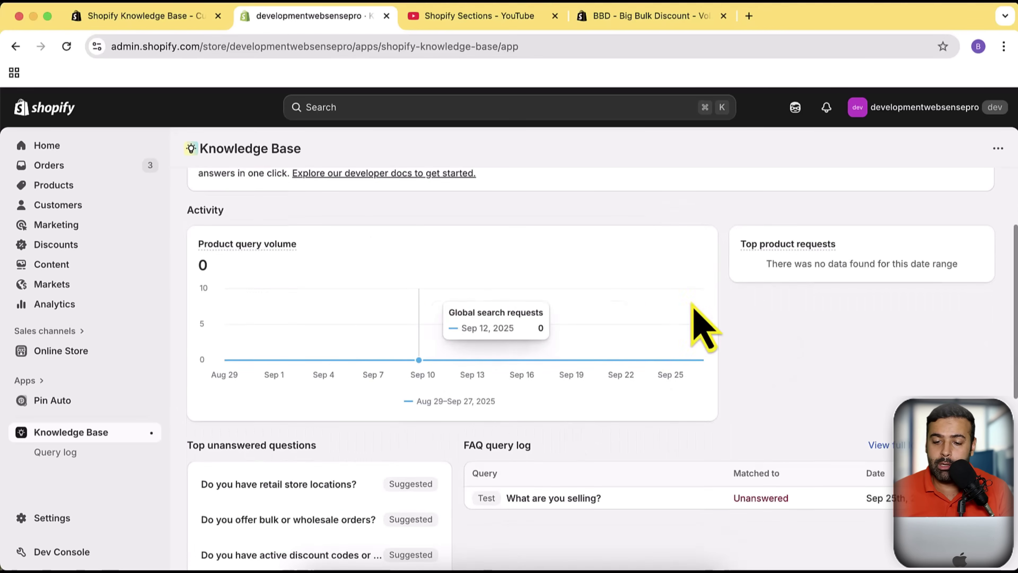
{"action": "left_click_drag", "start_coordinate": [767, 263], "coordinate": [960, 265]}
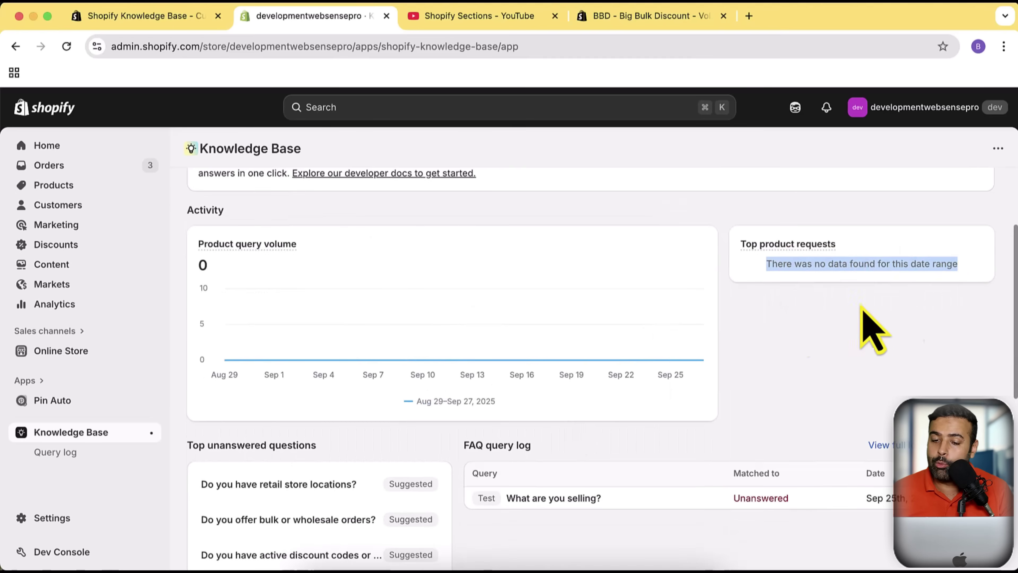
{"action": "scroll", "coordinate": [718, 284], "scroll_direction": "down", "scroll_amount": 10}
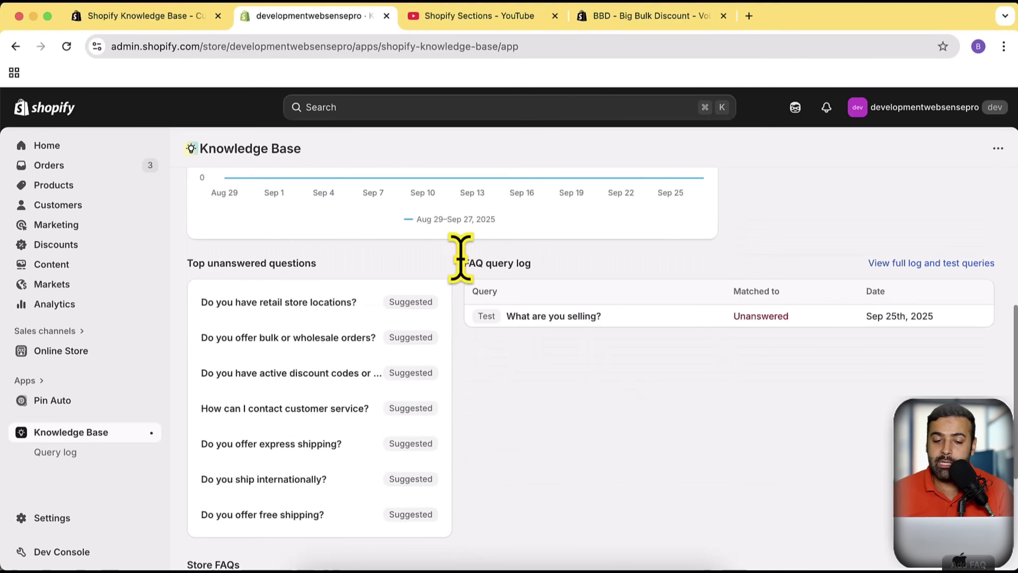
{"action": "left_click_drag", "start_coordinate": [462, 261], "coordinate": [536, 261]}
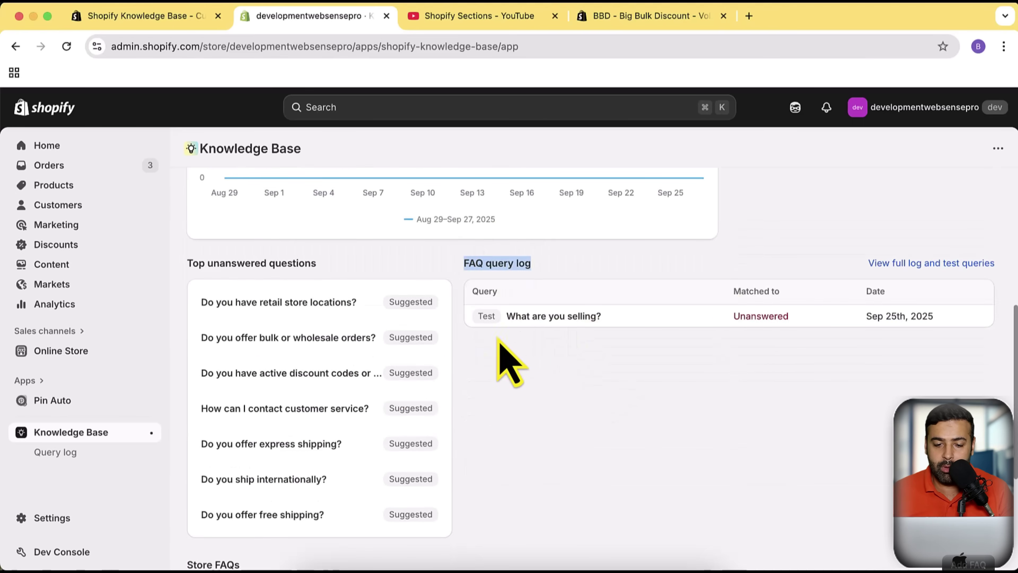
{"action": "left_click_drag", "start_coordinate": [506, 317], "coordinate": [602, 334]}
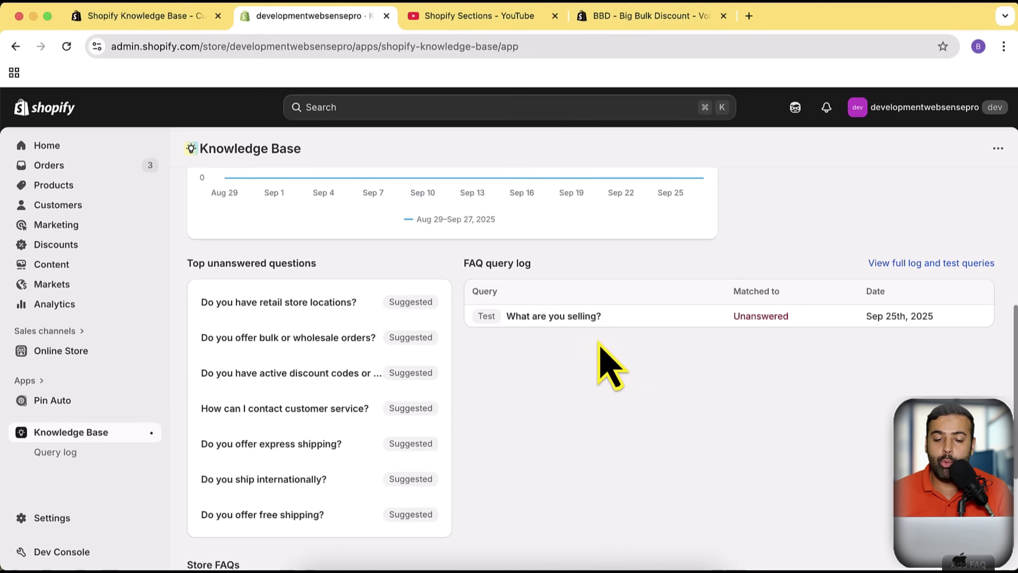
{"action": "scroll", "coordinate": [639, 276], "scroll_direction": "down", "scroll_amount": 3}
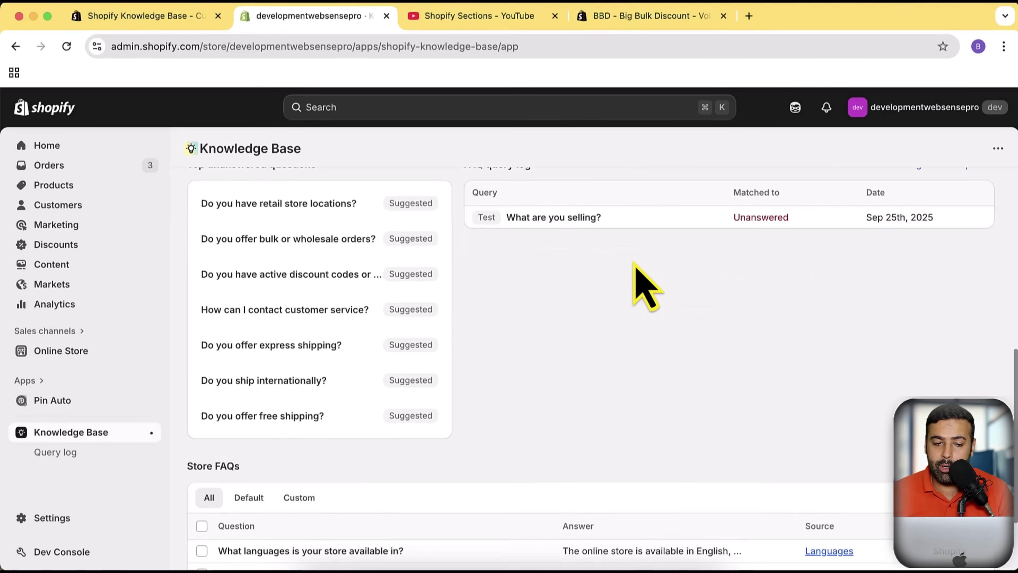
{"action": "scroll", "coordinate": [537, 321], "scroll_direction": "up", "scroll_amount": 1}
{"action": "left_click_drag", "start_coordinate": [188, 194], "coordinate": [329, 201]}
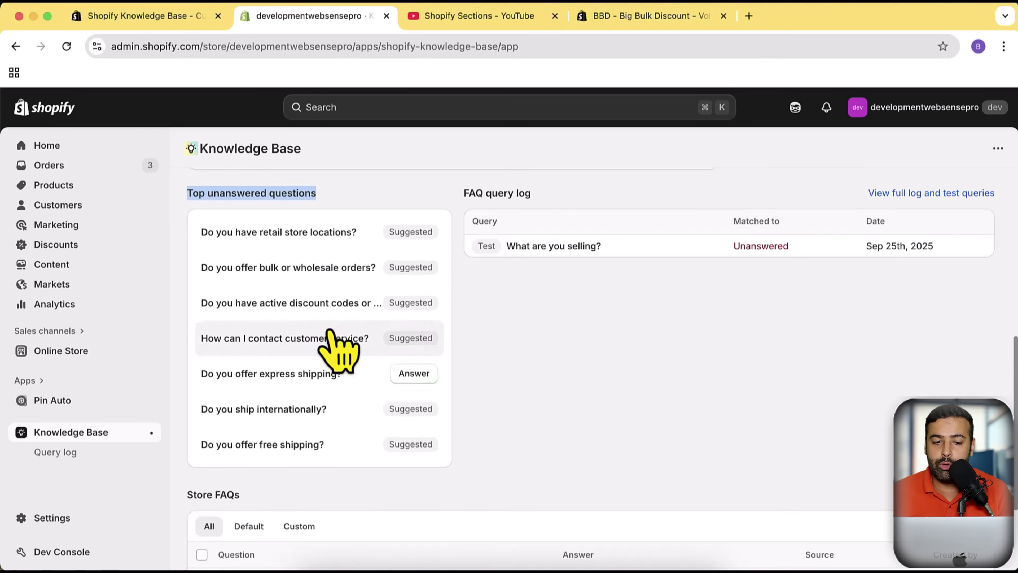
{"action": "mouse_move", "coordinate": [325, 240]}
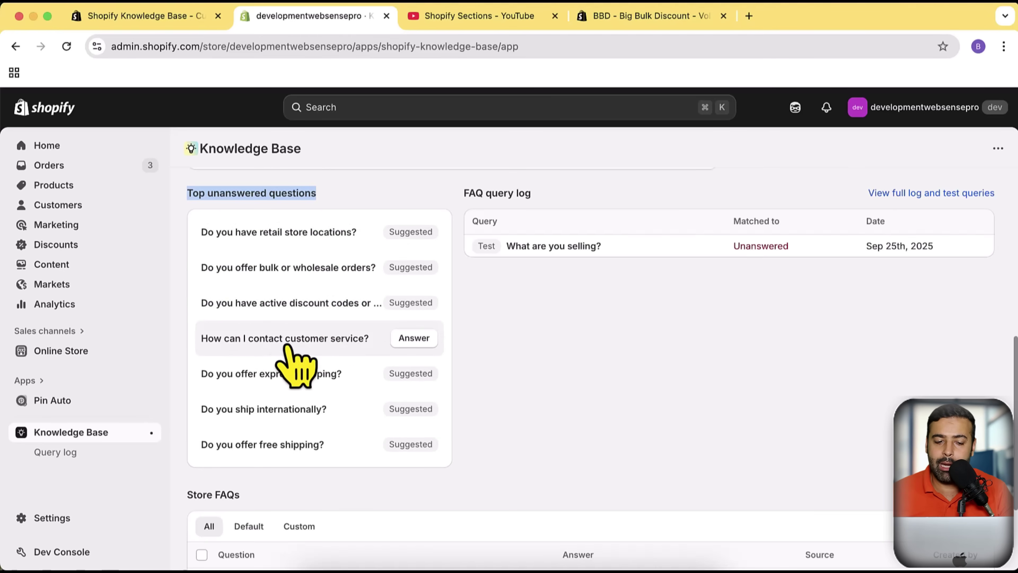
{"action": "scroll", "coordinate": [353, 276], "scroll_direction": "down", "scroll_amount": 1}
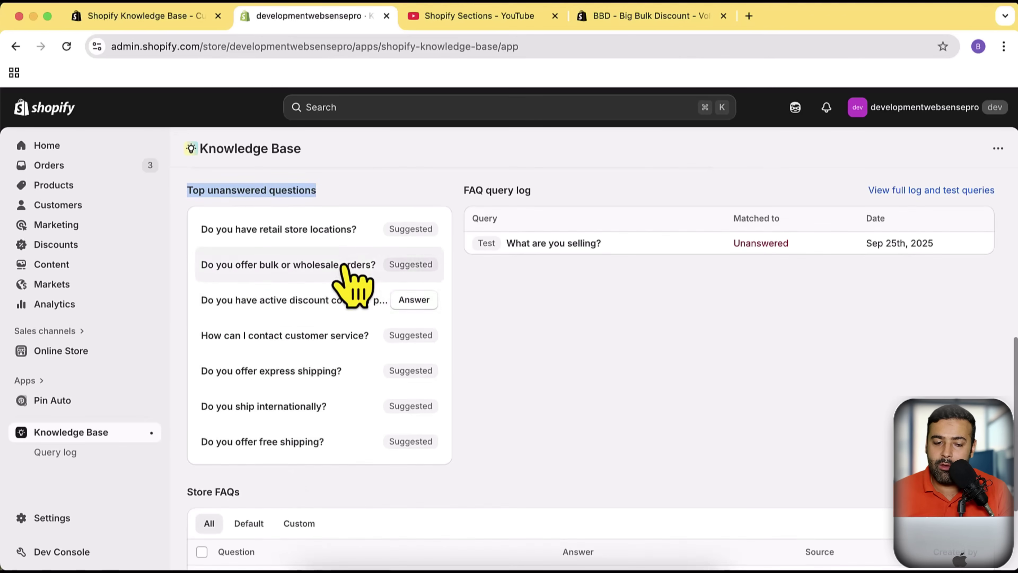
{"action": "left_click", "coordinate": [533, 363]}
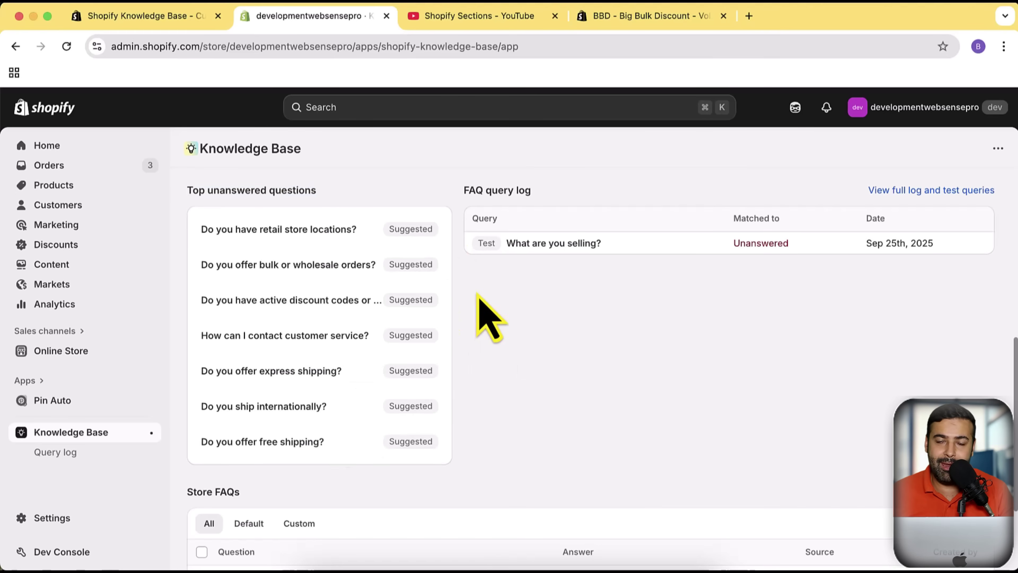
{"action": "scroll", "coordinate": [475, 225], "scroll_direction": "down", "scroll_amount": 4}
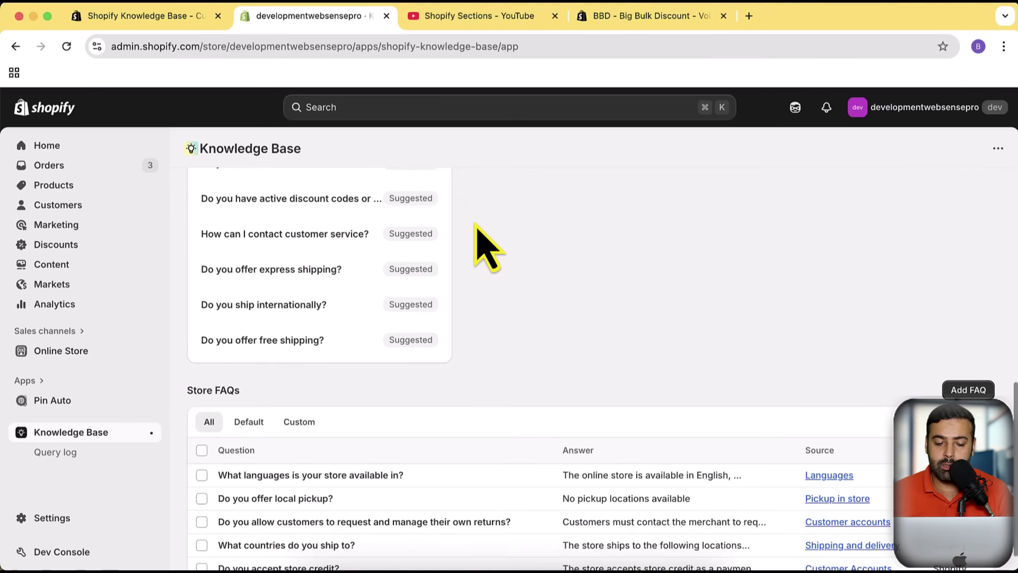
{"action": "scroll", "coordinate": [475, 281], "scroll_direction": "up", "scroll_amount": 4}
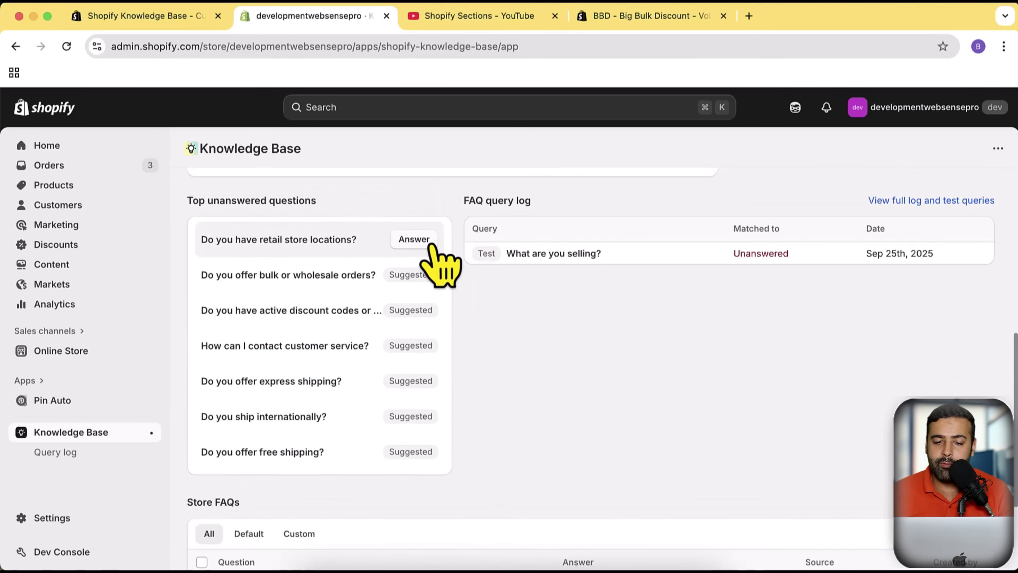
Answer 'Do you have retail store locations?' with 'Yes I have the location in XYZ City' and save.
{"action": "mouse_move", "coordinate": [415, 249]}
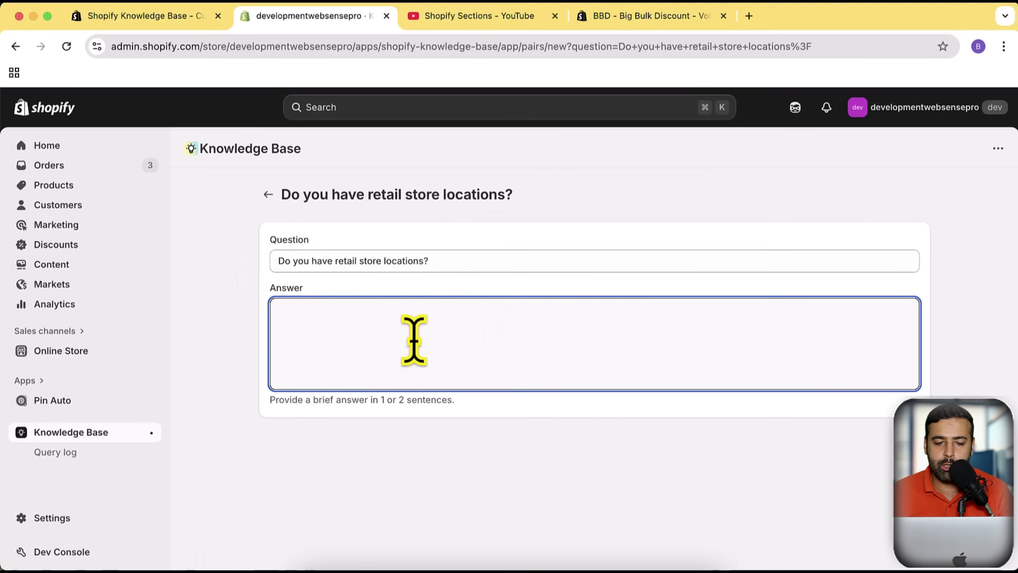
{"action": "type", "text": "Yes "}
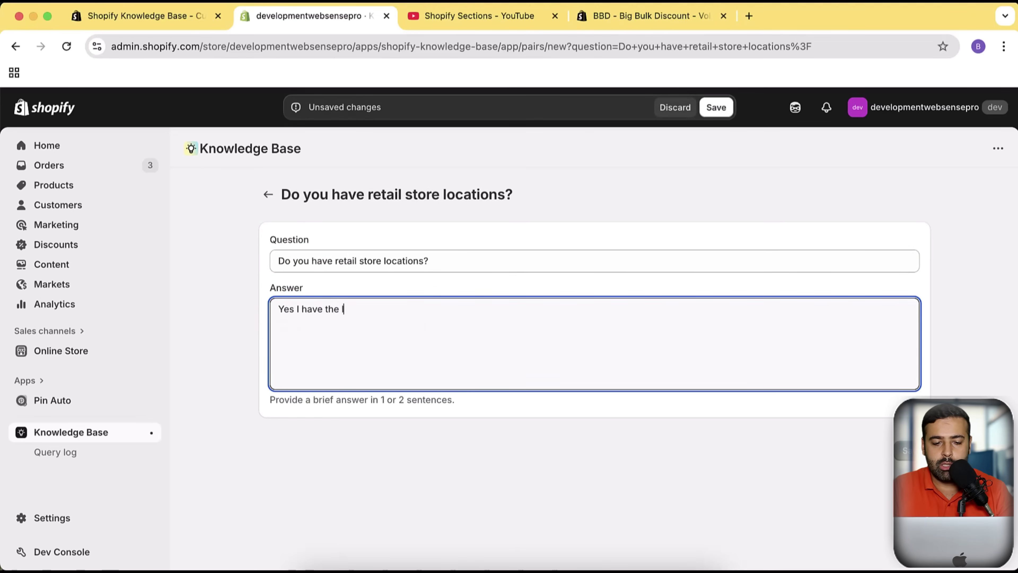
{"action": "type", "text": "I have the location in "}
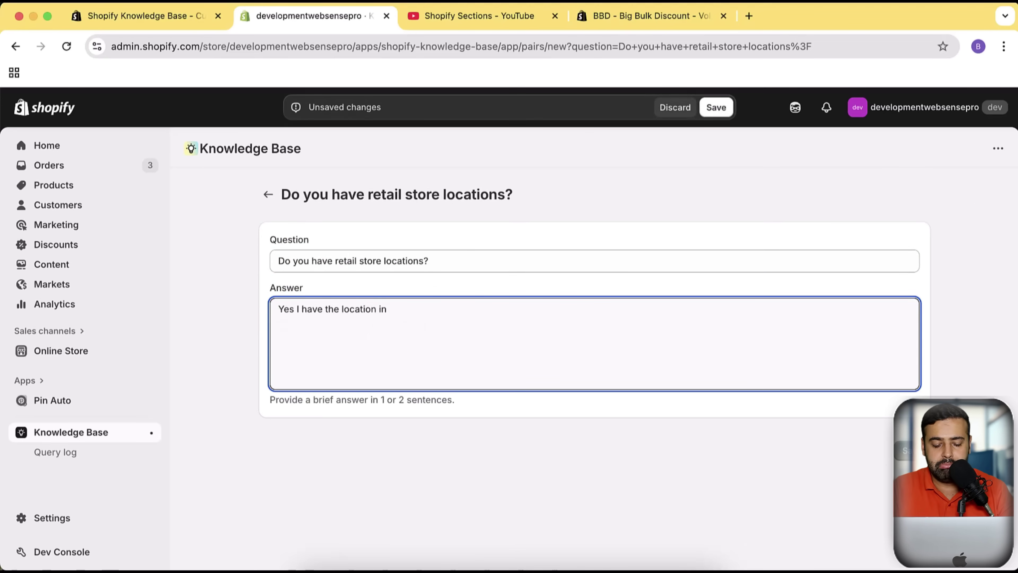
{"action": "type", "text": "XYZ City"}
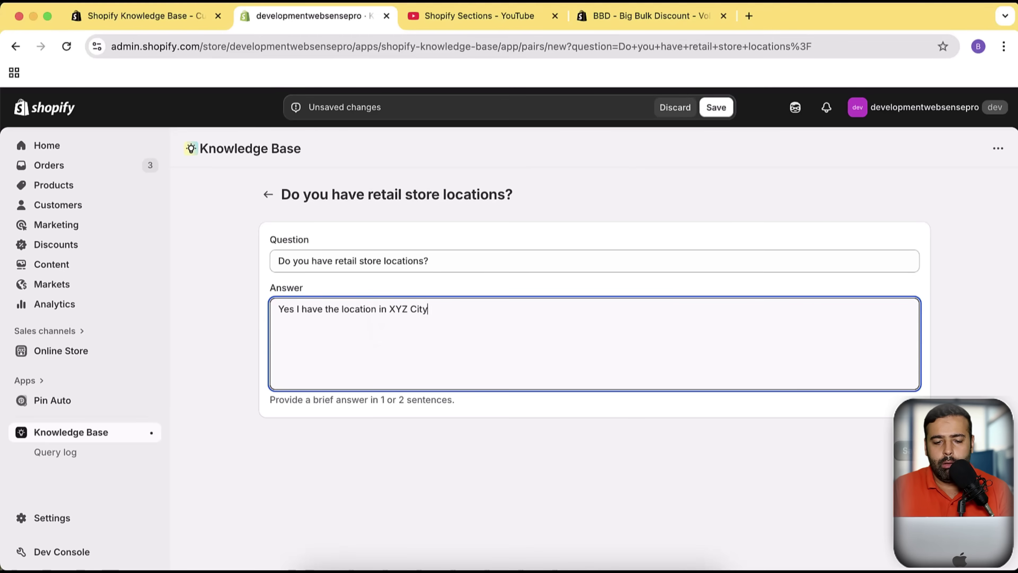
{"action": "left_click", "coordinate": [716, 107]}
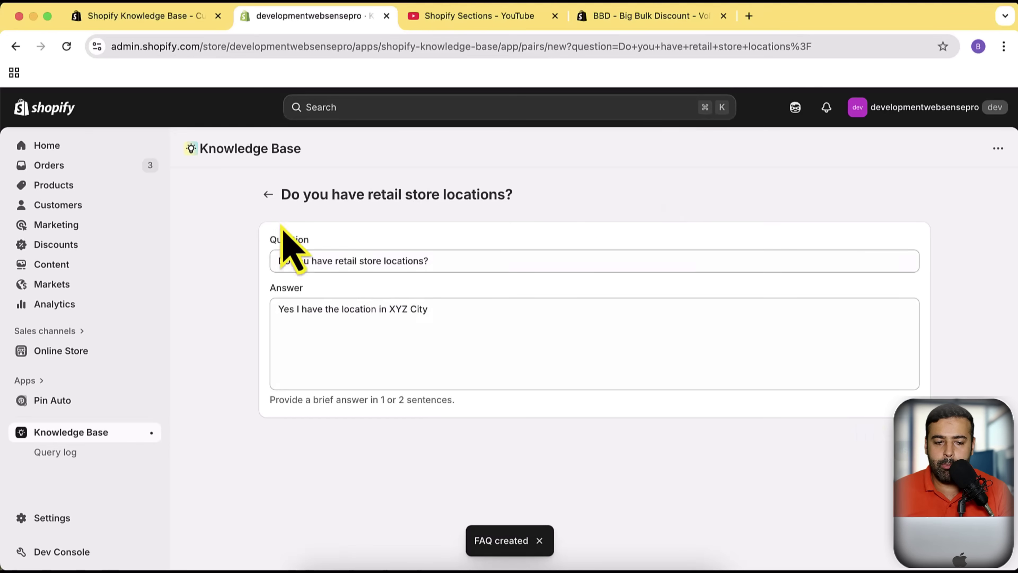
{"action": "left_click", "coordinate": [267, 196]}
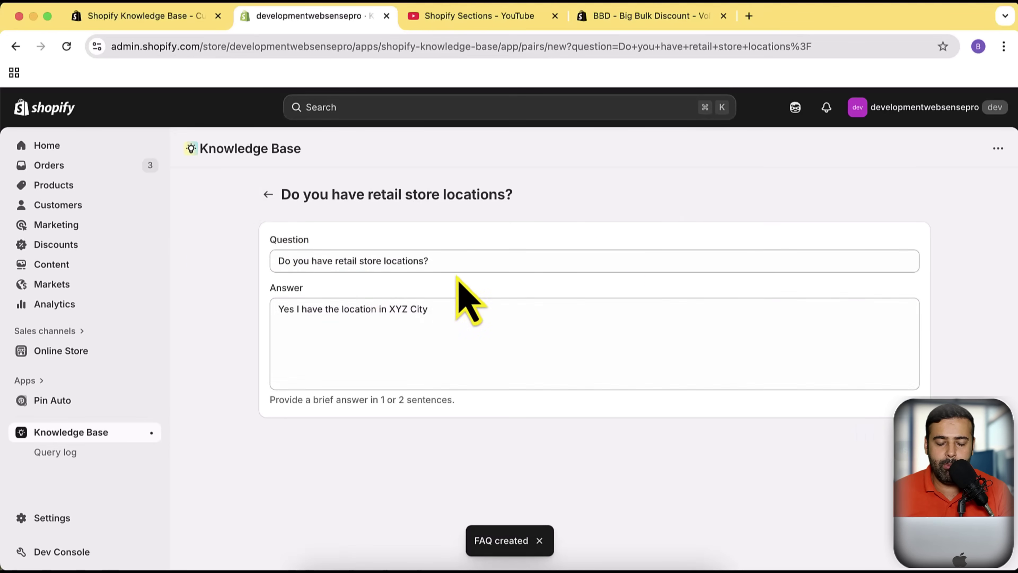
{"action": "scroll", "coordinate": [1002, 185], "scroll_direction": "down", "scroll_amount": 10}
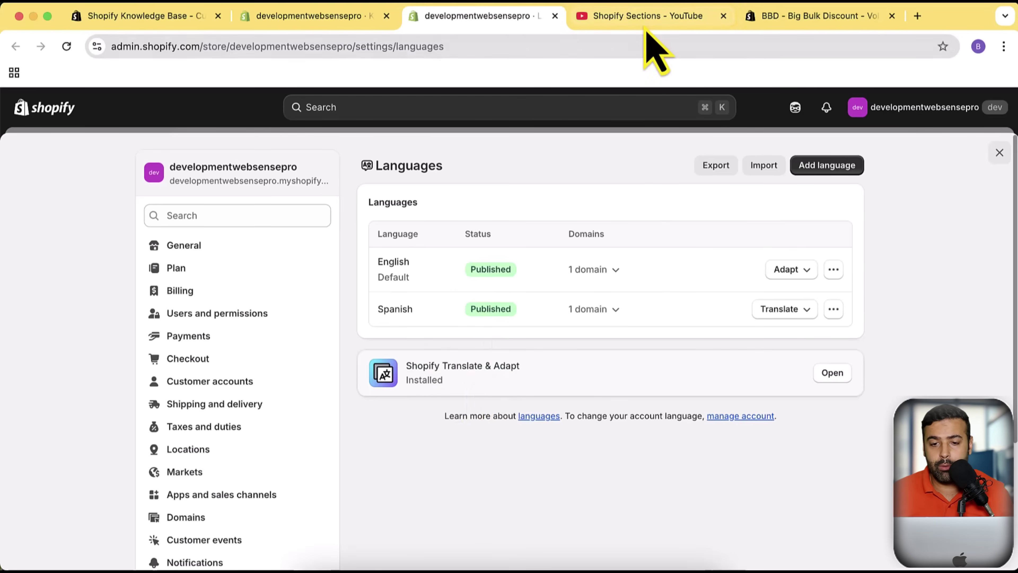
Search the WebSensePro channel for 'translate and adapt'.
{"action": "left_click", "coordinate": [646, 18]}
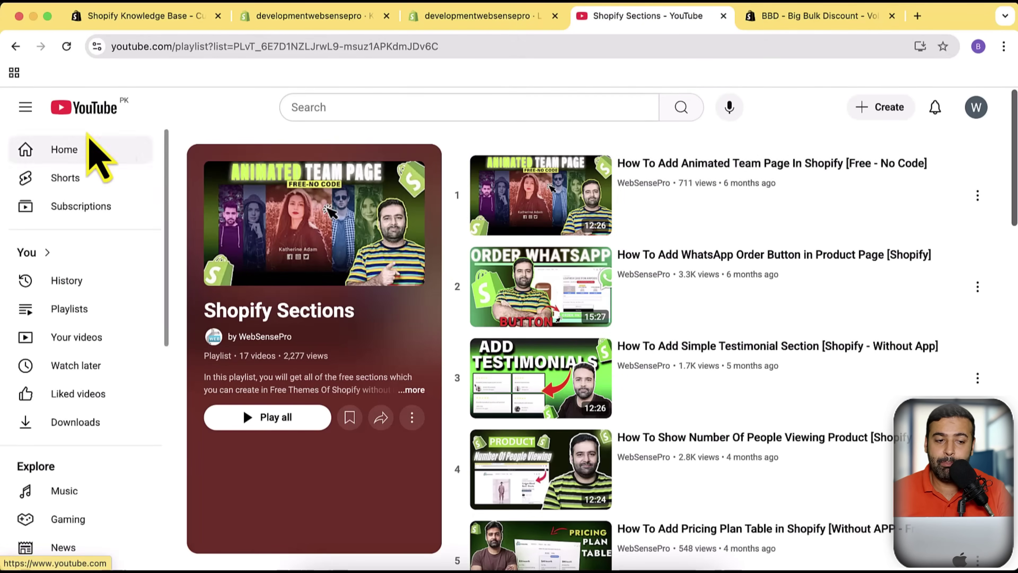
{"action": "left_click", "coordinate": [16, 46]}
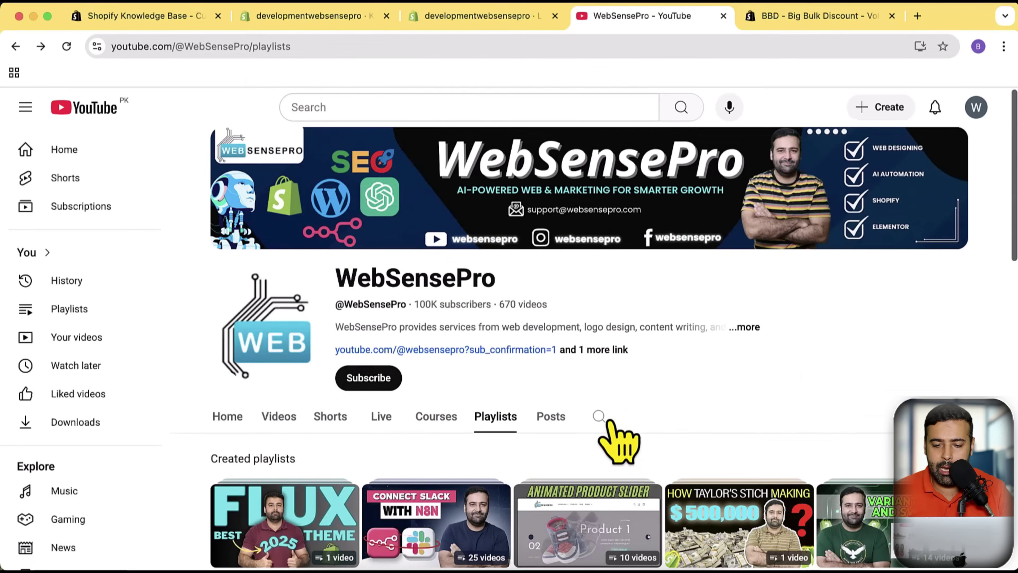
{"action": "left_click", "coordinate": [599, 416]}
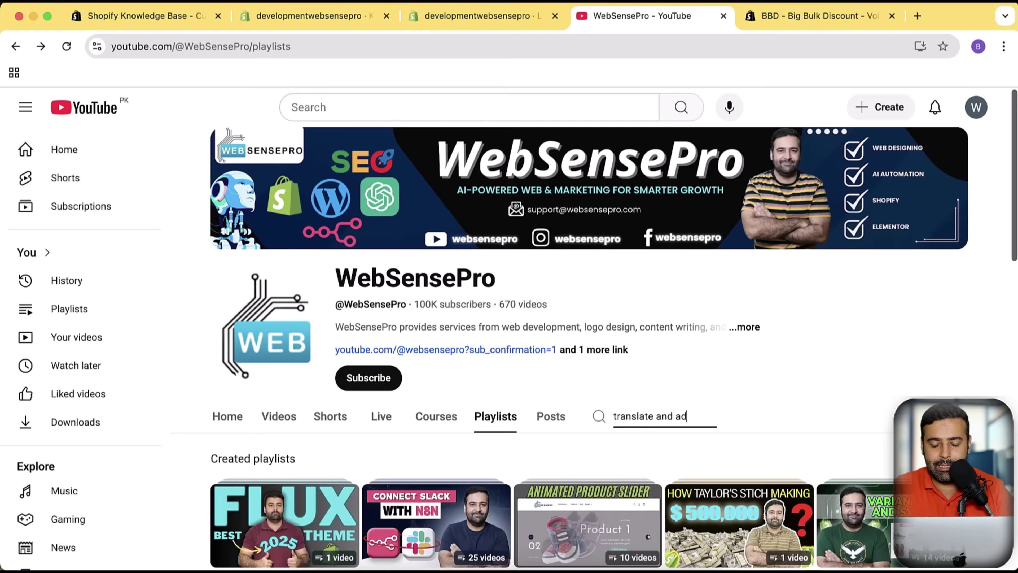
{"action": "key", "text": "Return"}
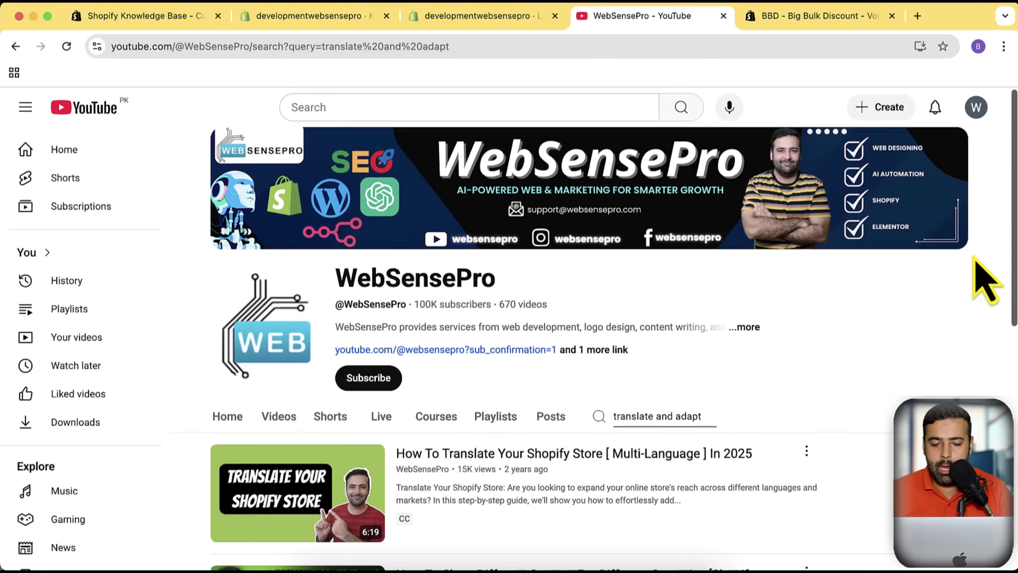
{"action": "scroll", "coordinate": [978, 279], "scroll_direction": "down", "scroll_amount": 3}
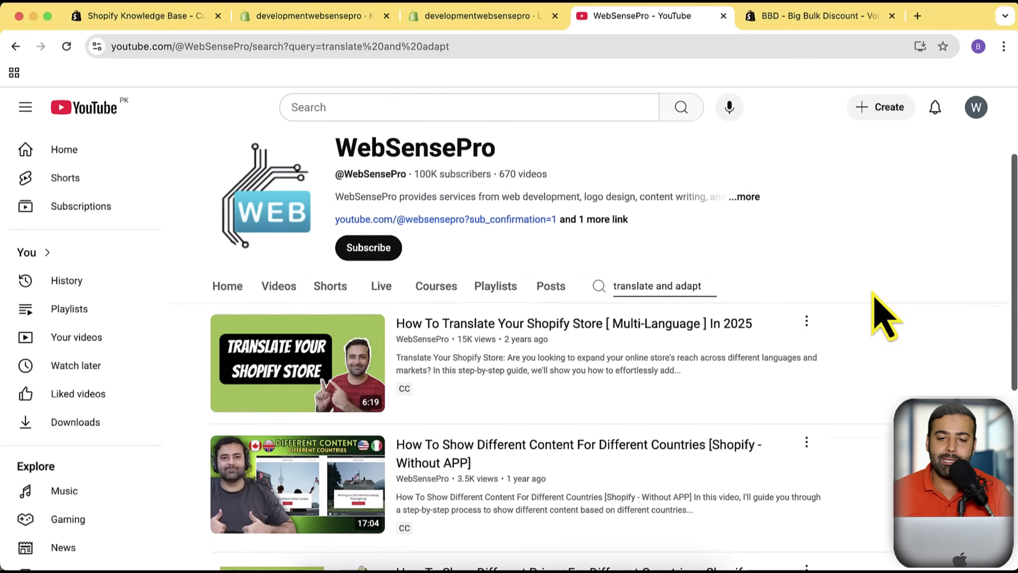
{"action": "scroll", "coordinate": [878, 315], "scroll_direction": "up", "scroll_amount": 3}
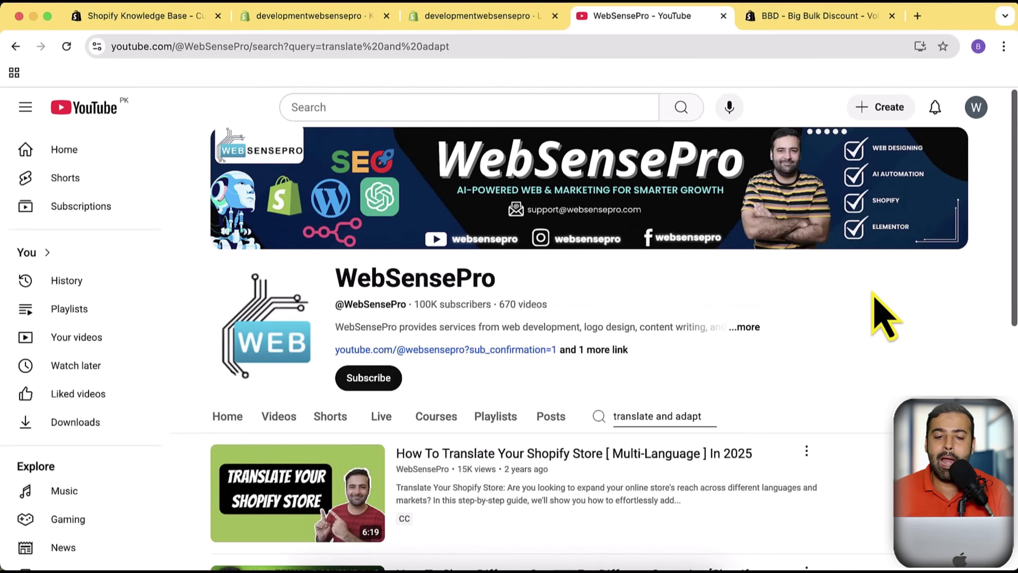
Switch back to the Knowledge Base overview tab and scroll through its zero-volume stats.
{"action": "left_click", "coordinate": [304, 25]}
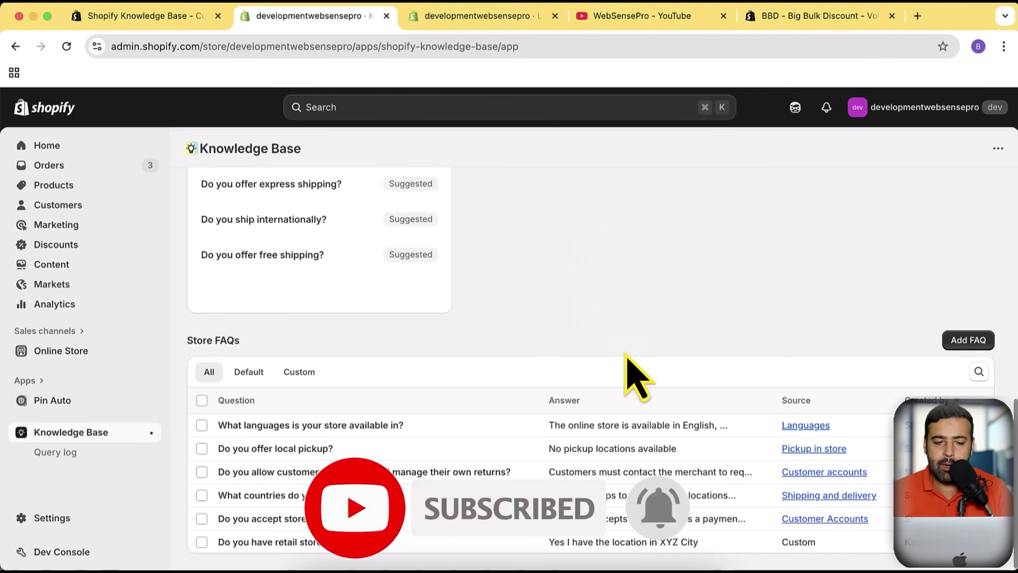
{"action": "scroll", "coordinate": [579, 272], "scroll_direction": "up", "scroll_amount": 10}
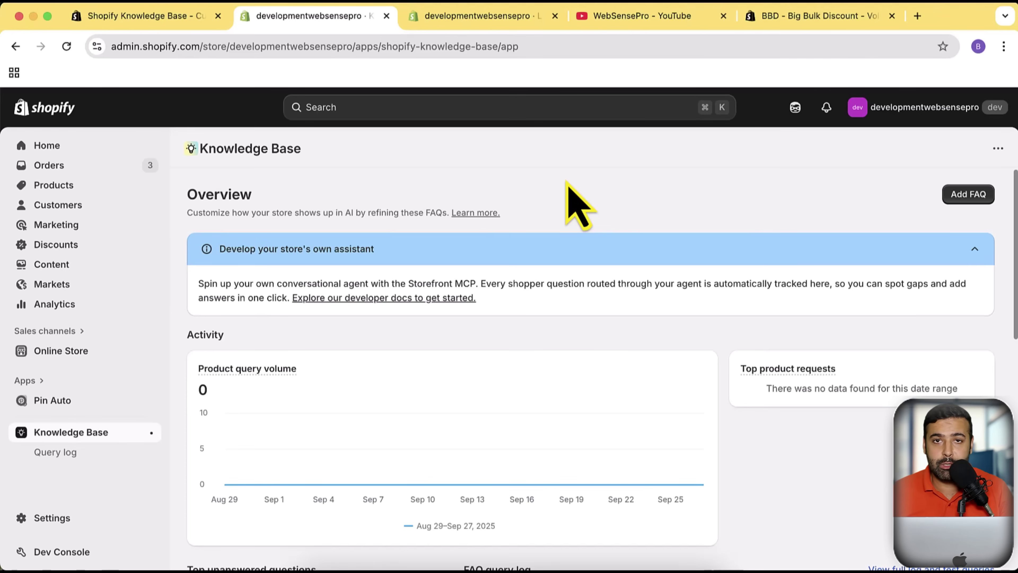
{"action": "scroll", "coordinate": [566, 182], "scroll_direction": "down", "scroll_amount": 15}
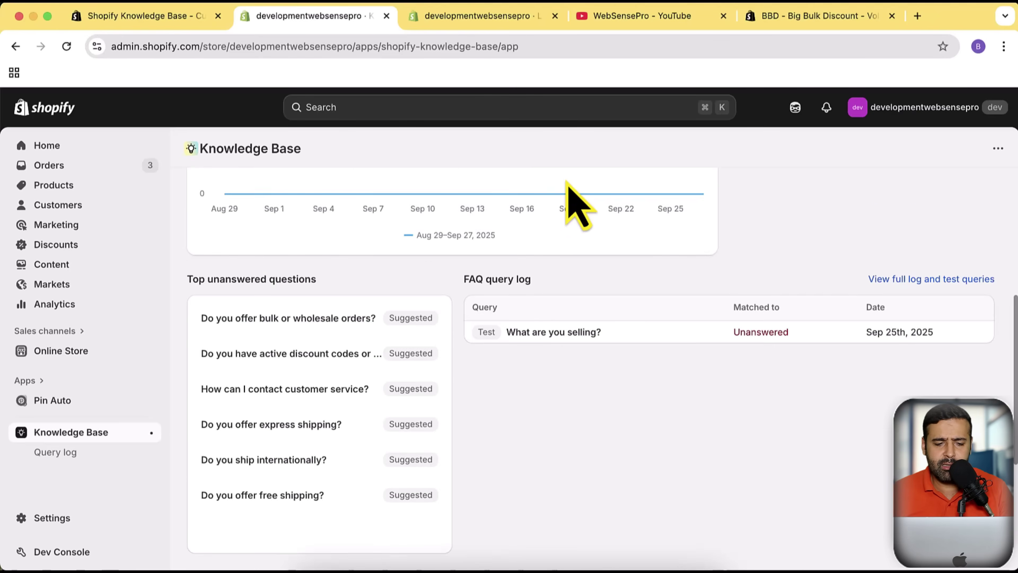
{"action": "scroll", "coordinate": [588, 303], "scroll_direction": "up", "scroll_amount": 15}
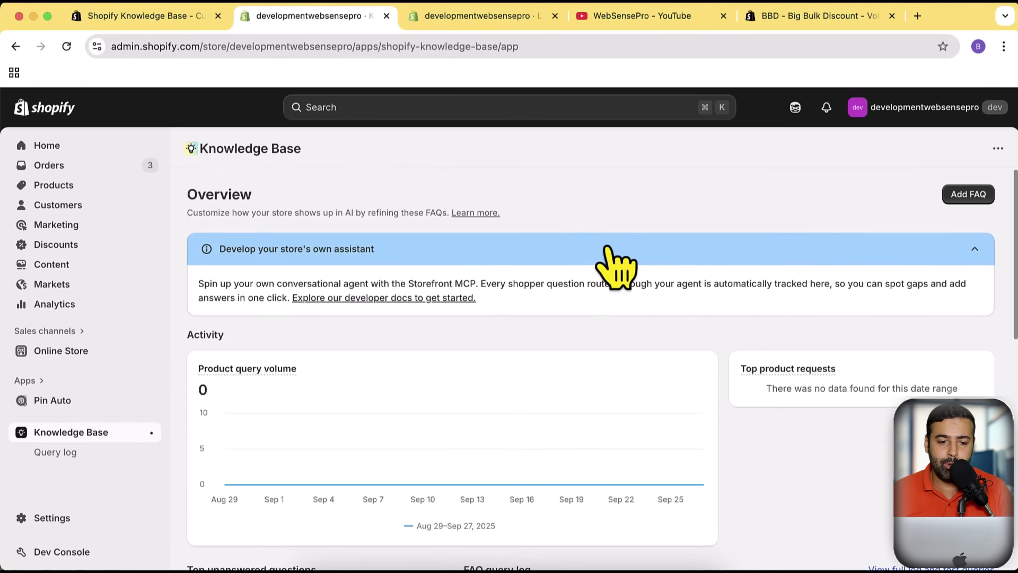
{"action": "scroll", "coordinate": [609, 228], "scroll_direction": "down", "scroll_amount": 2}
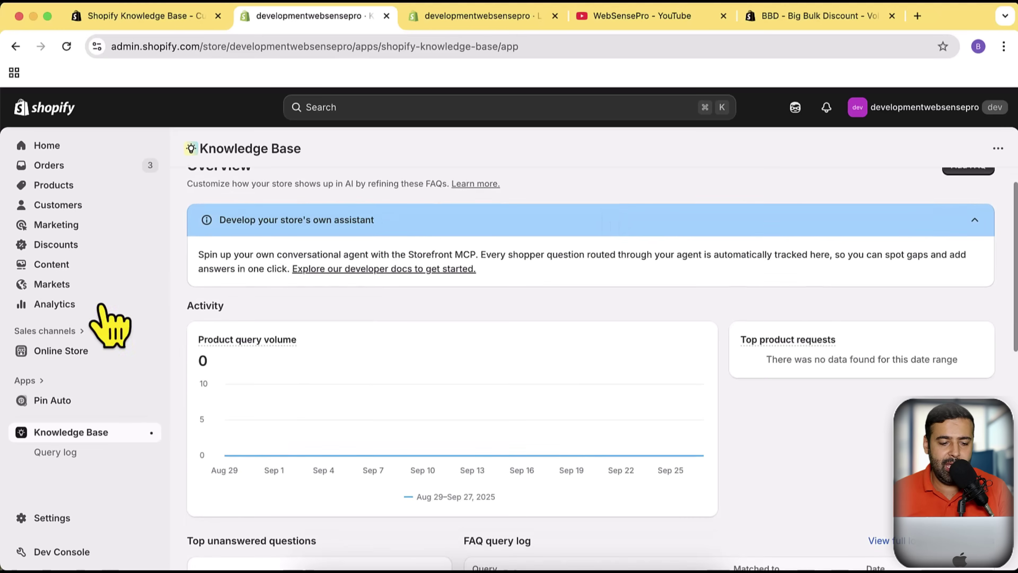
Open the Knowledge Base query log from the sidebar.
{"action": "left_click", "coordinate": [58, 454]}
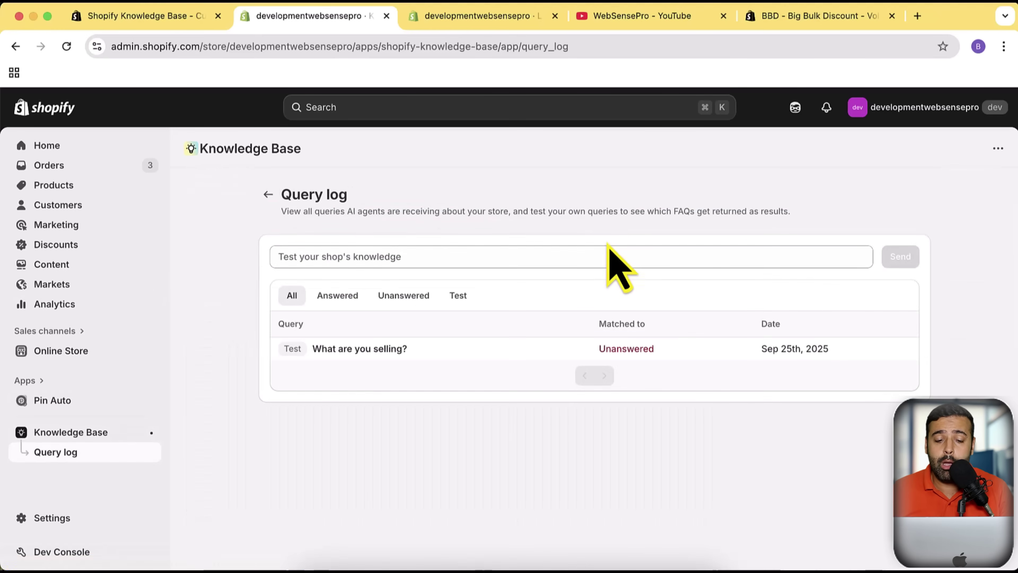